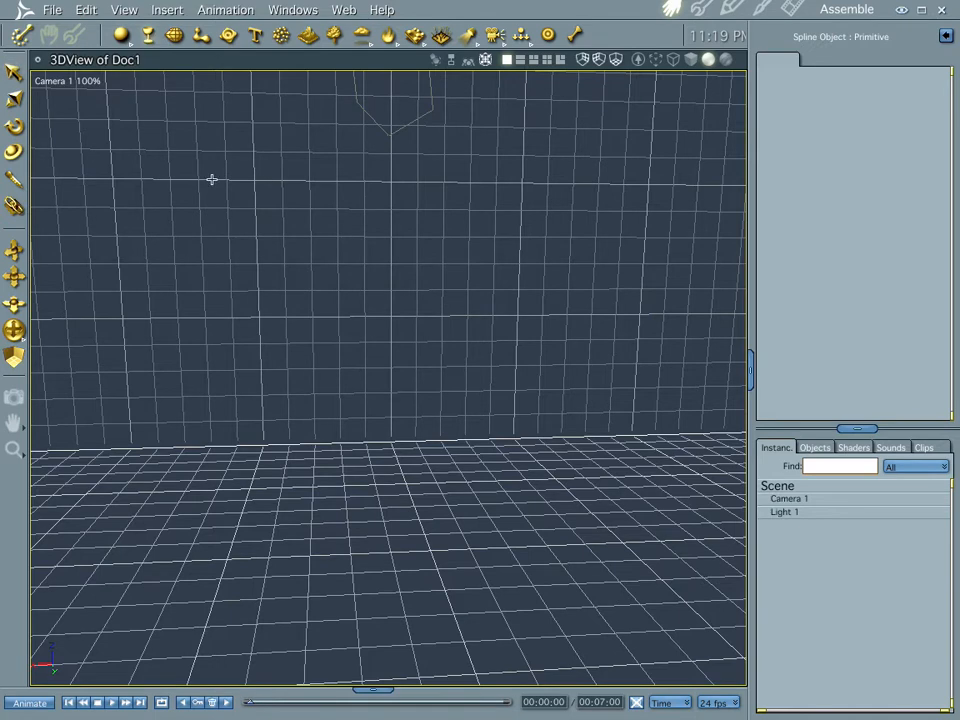
- Insert a spline object into the scene and display its modeling space in four views
click(392, 512)
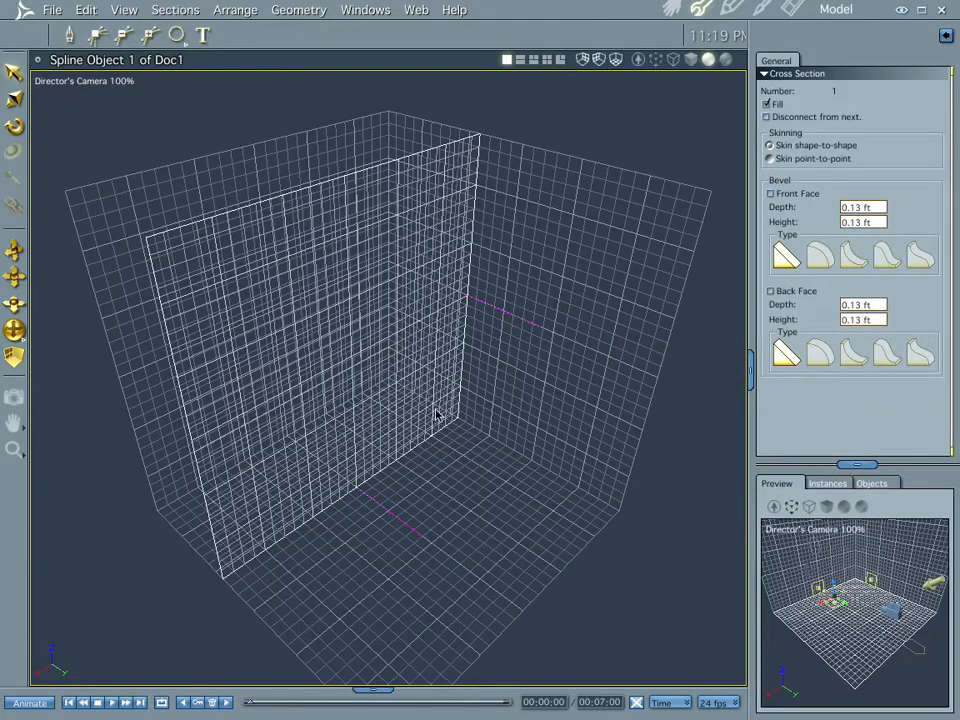
drag(465, 473, 436, 467)
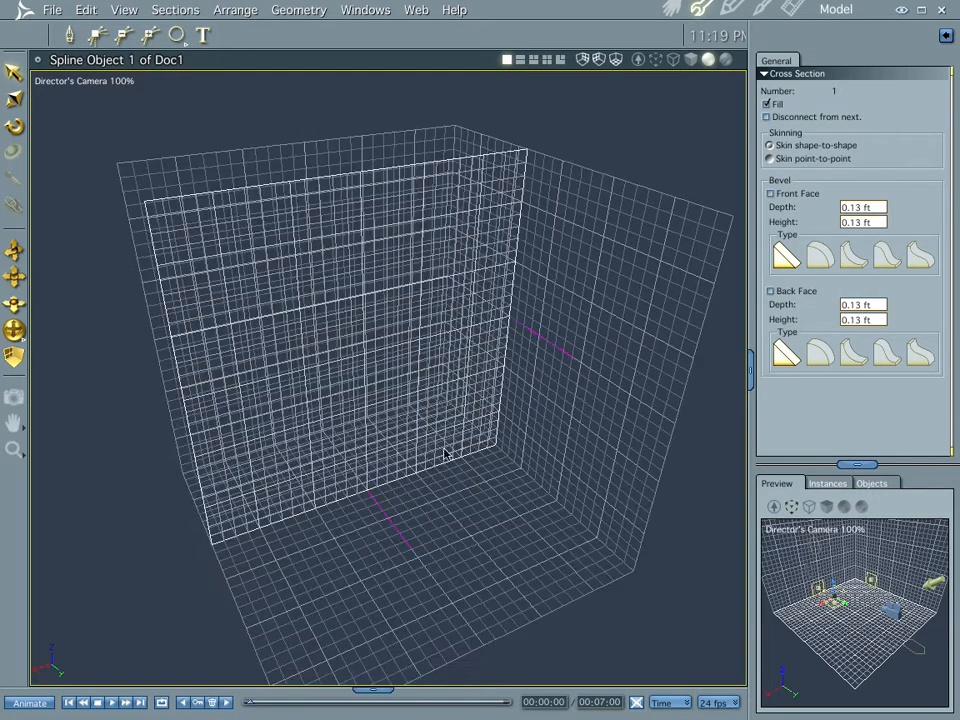
click(546, 60)
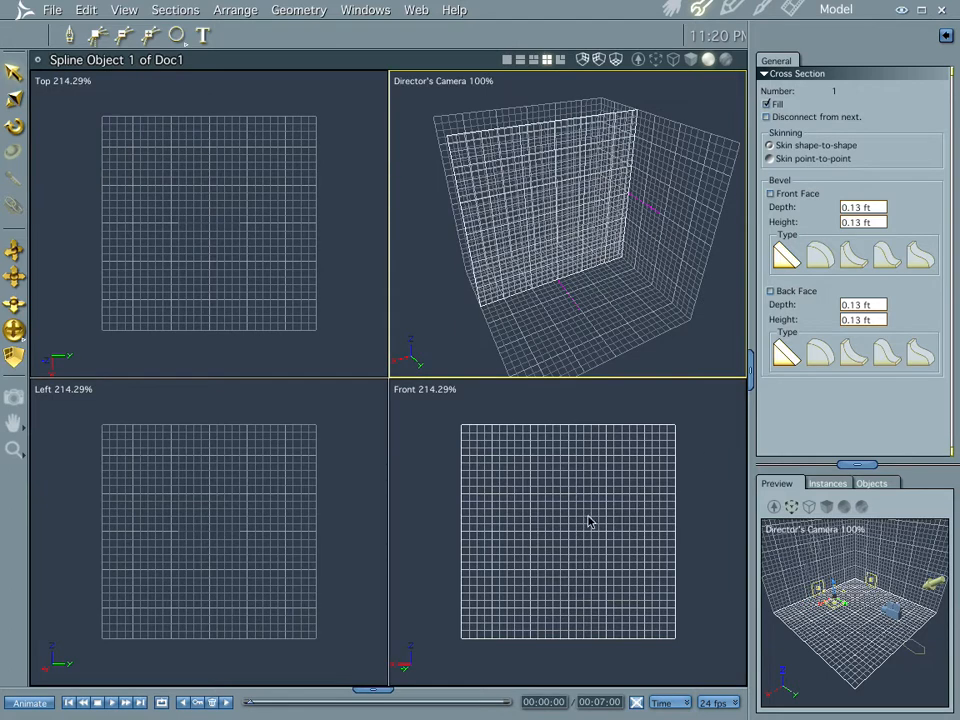
- Draw a rectangle 3.50 ft wide and 10.00 ft high in the front view and nudge it to left -1.75 ft, top 5.00 ft
drag(176, 35, 176, 80)
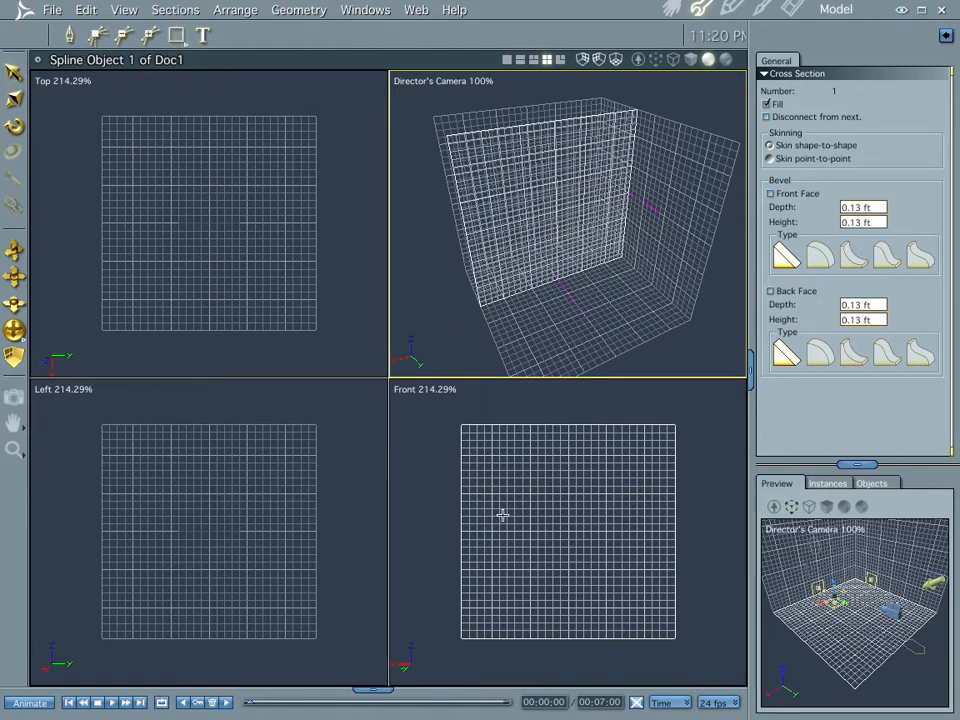
drag(538, 448, 591, 600)
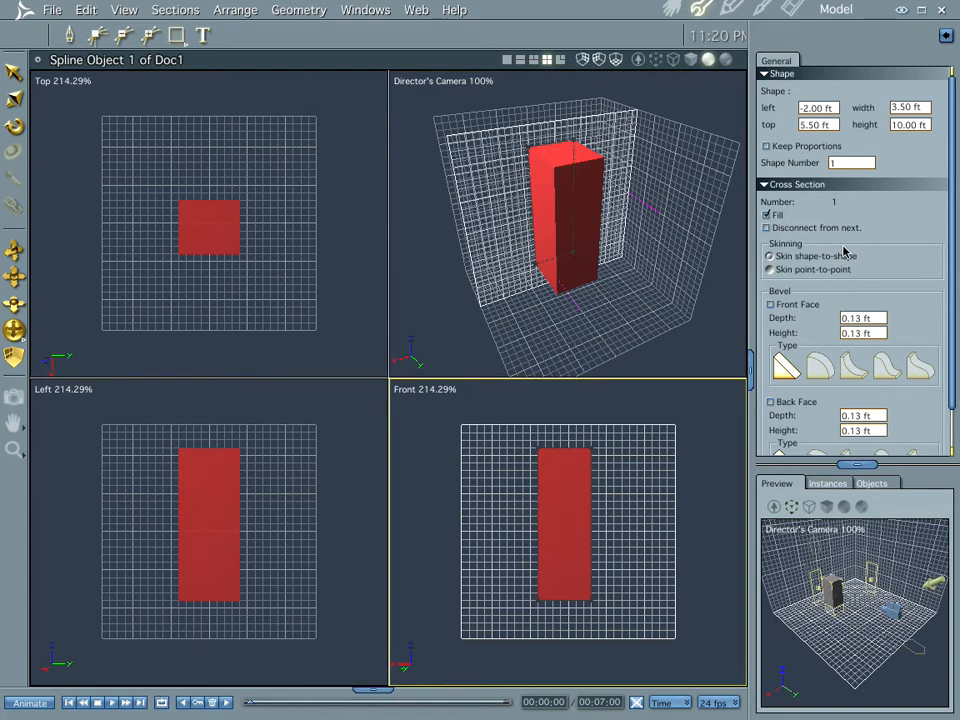
key(Right)
key(Down)
key(Down)
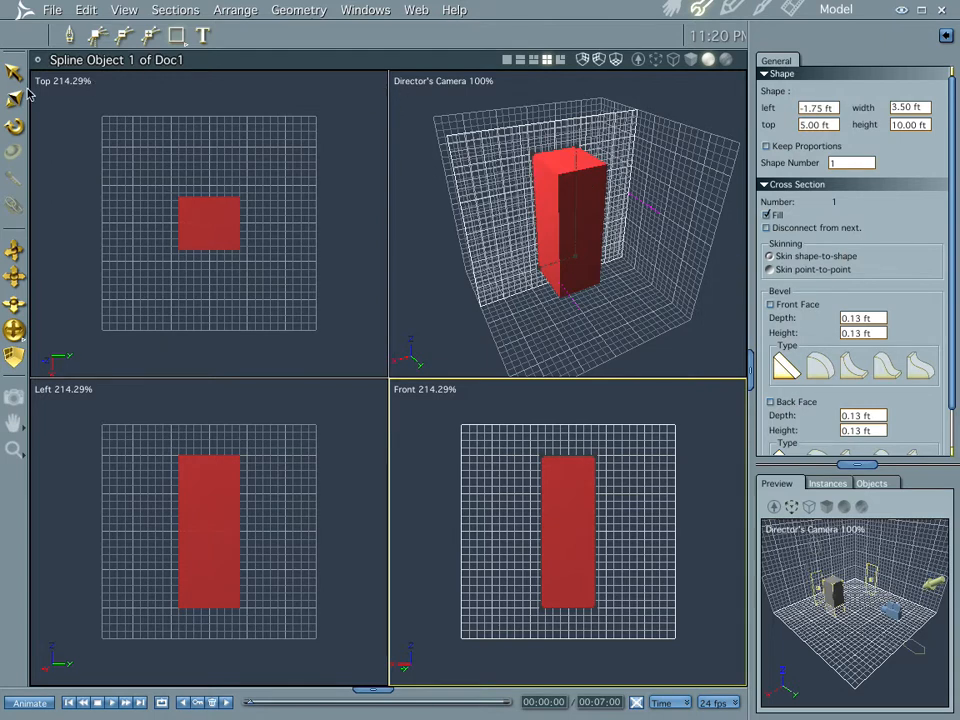
- Thin the extruded block into a slab by moving the sweep path's end point to x -1.50 ft in the left view
click(236, 538)
click(239, 537)
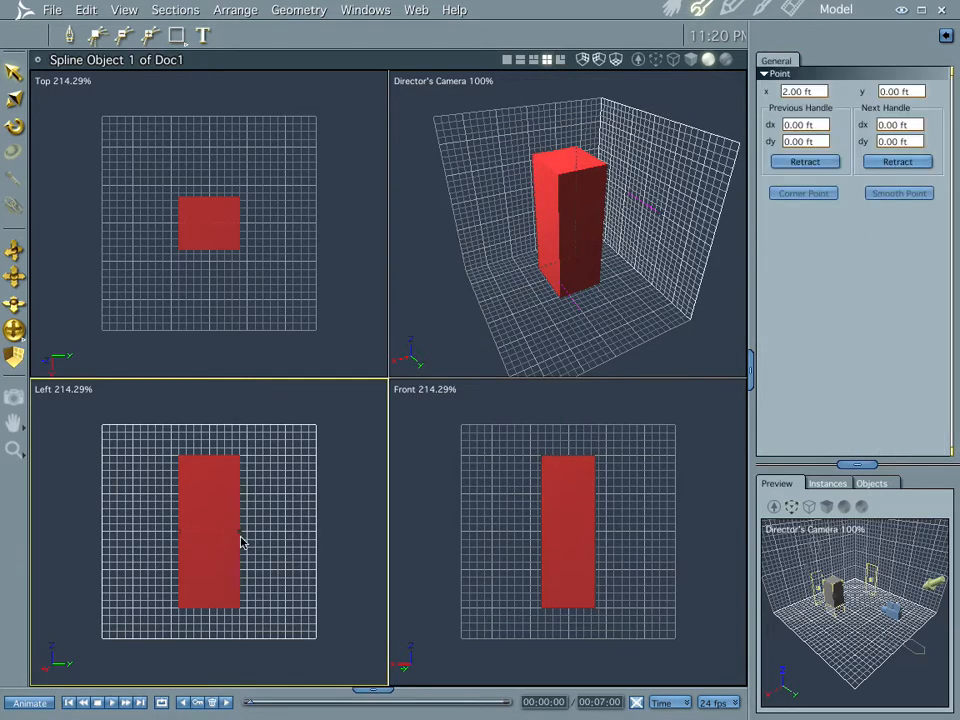
click(194, 531)
drag(186, 532, 186, 532)
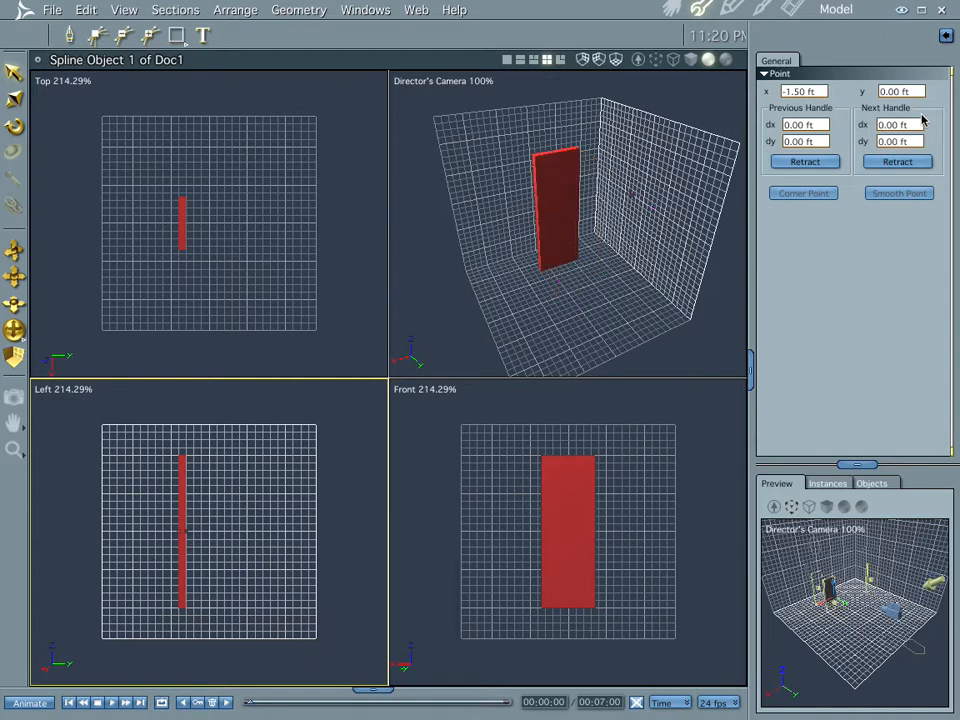
- Set the rectangle's width to 3 ft
click(557, 189)
click(927, 107)
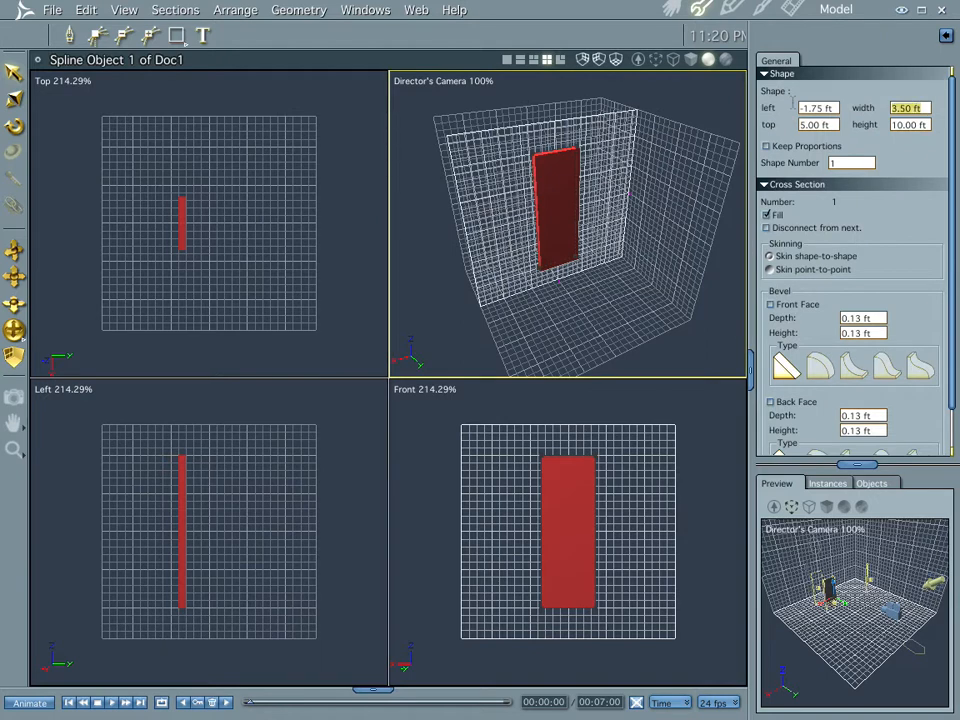
text(3)
key(Return)
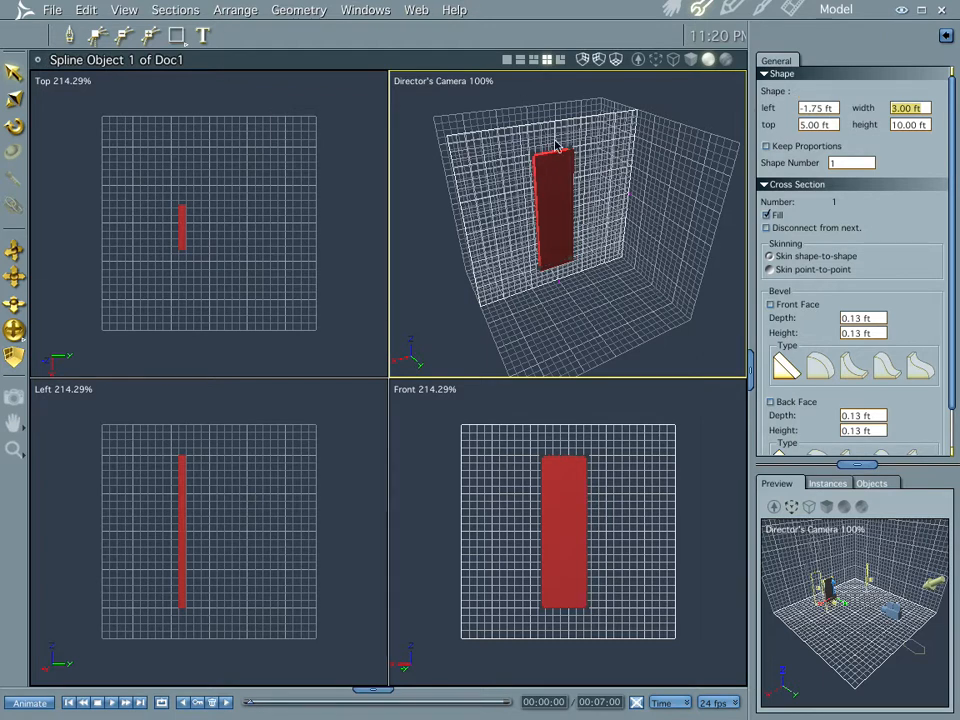
text(1)
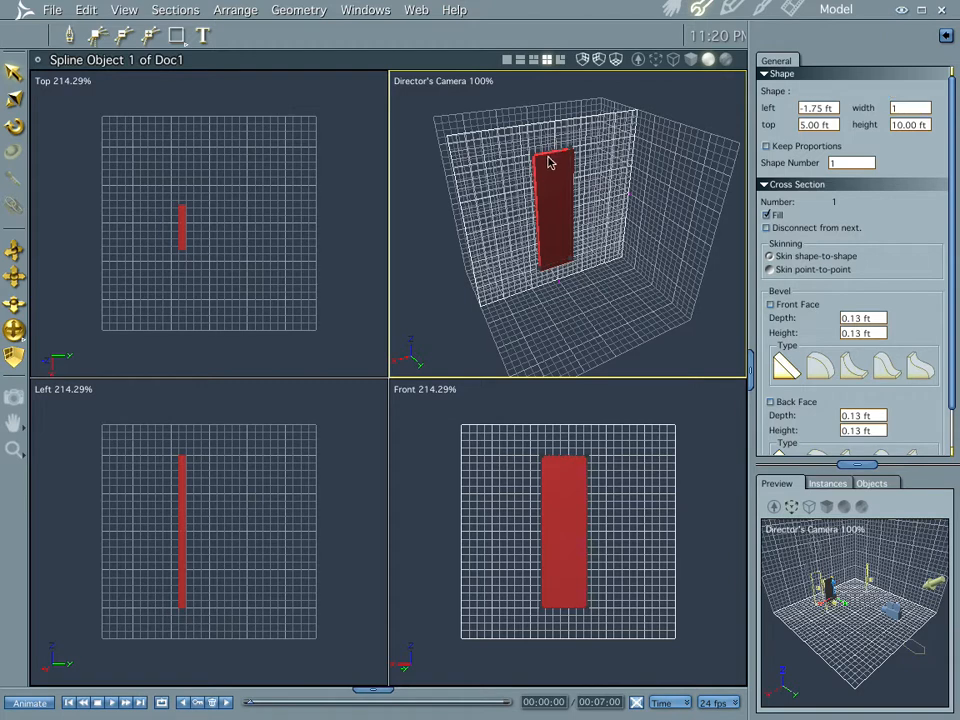
key(Return)
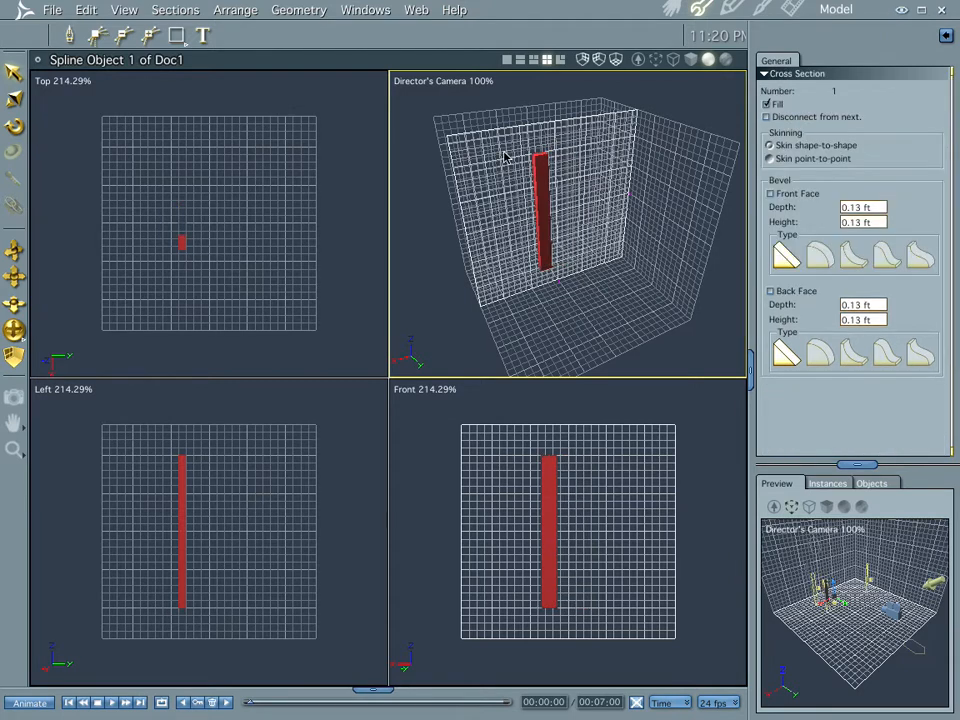
key(ctrl+z)
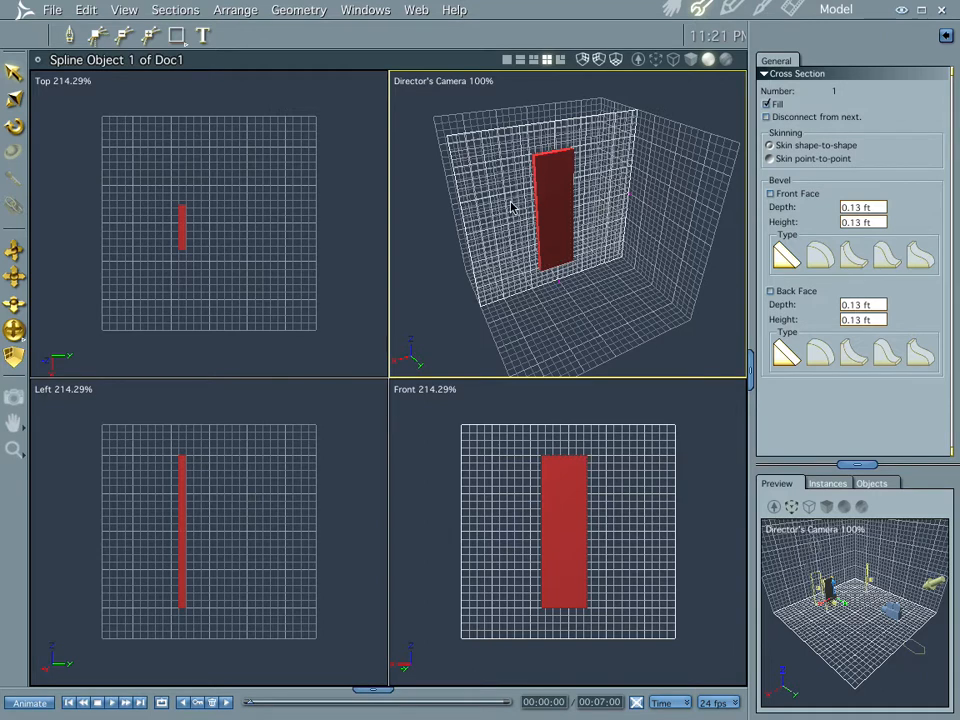
- Draw a circle beside the slab in the front view, size it 1 ft by 1 ft, and place it at left -4.00 ft, top 4.00 ft
key(ctrl+alt+0)
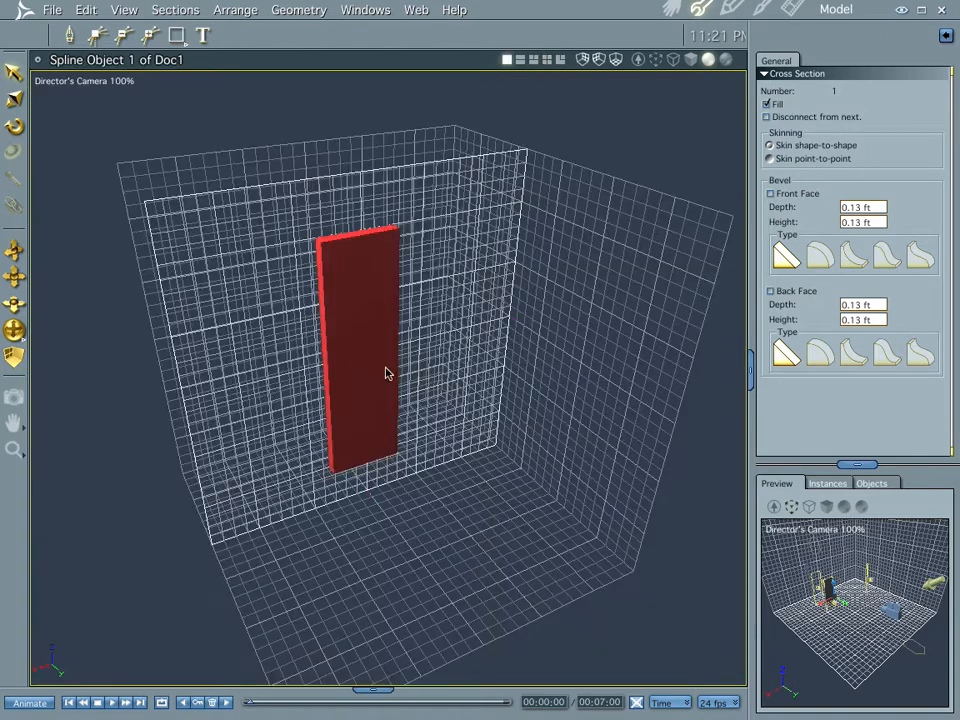
middle_drag(318, 436, 272, 410)
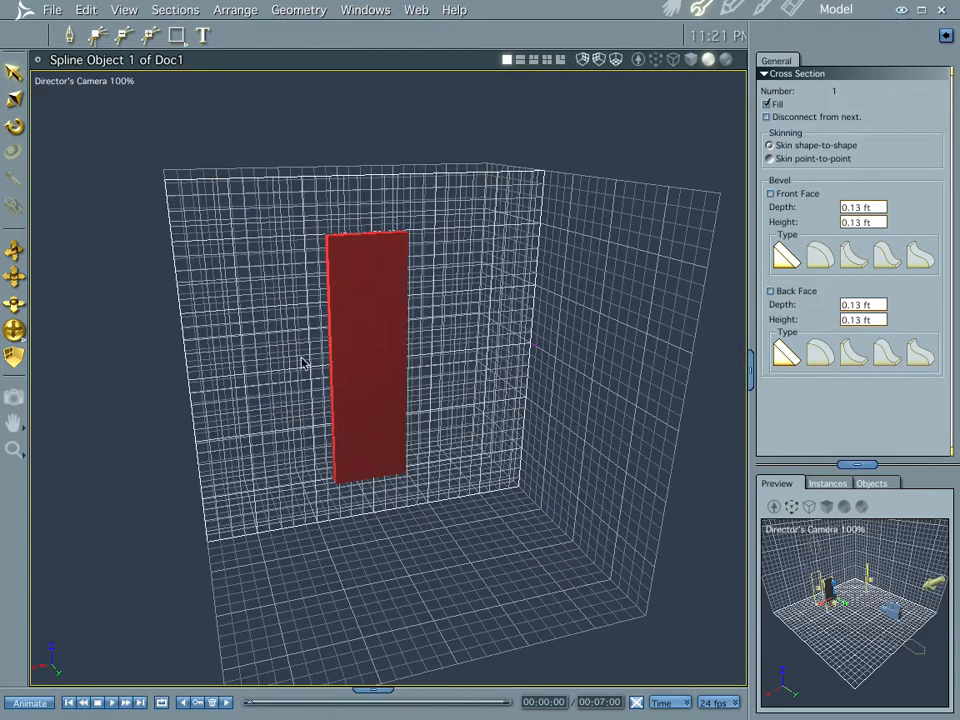
click(547, 61)
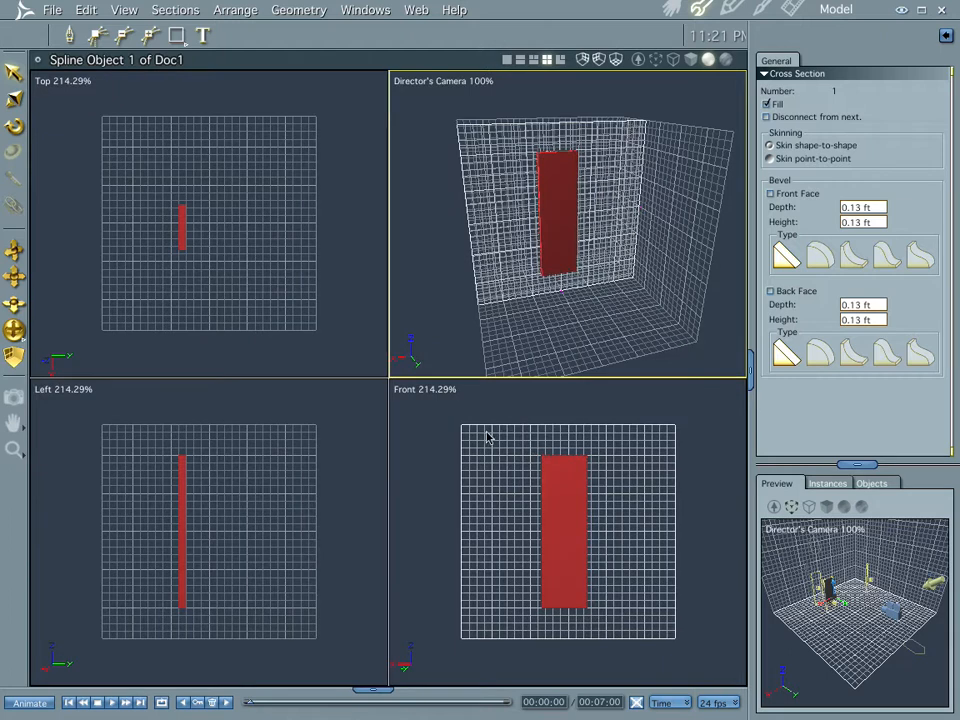
drag(176, 36, 176, 113)
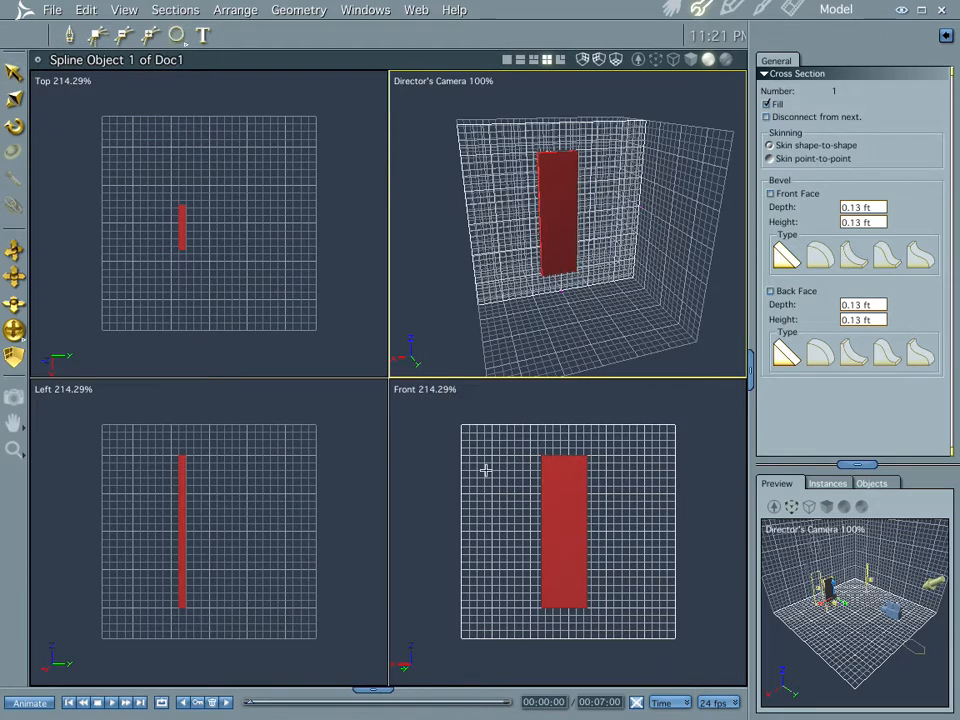
click(486, 471)
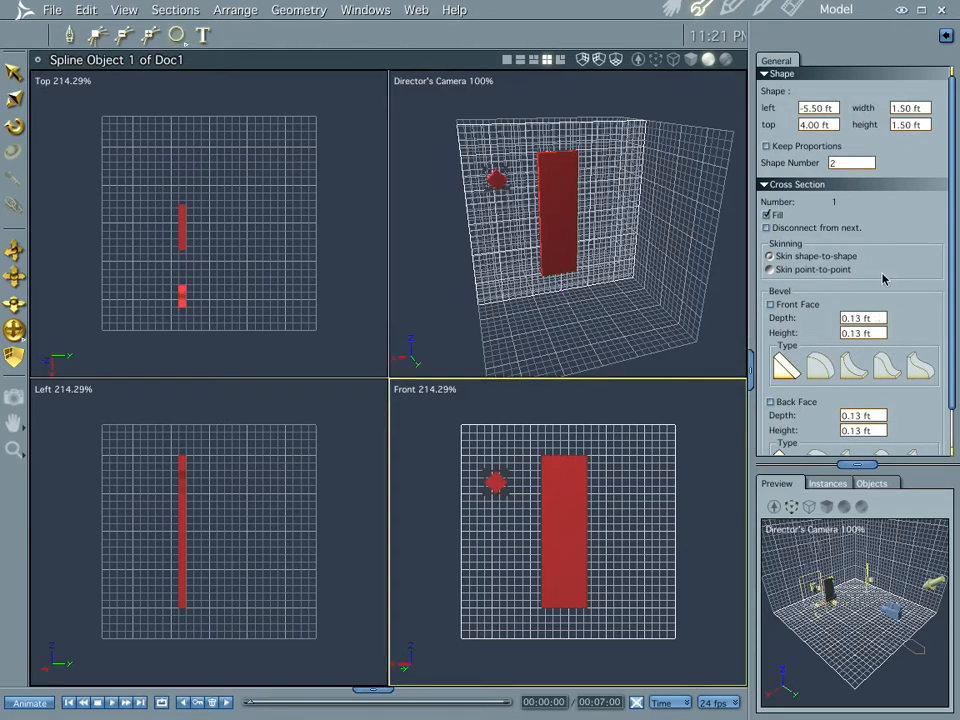
click(926, 108)
text(1)
click(918, 127)
text(1)
key(Return)
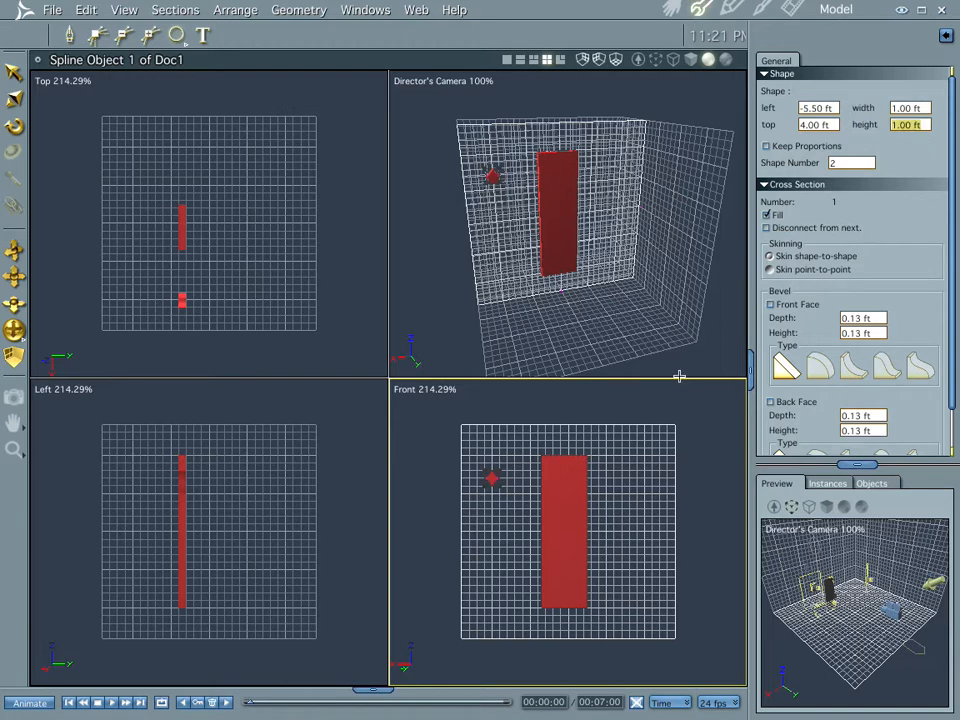
click(15, 70)
drag(491, 481, 514, 480)
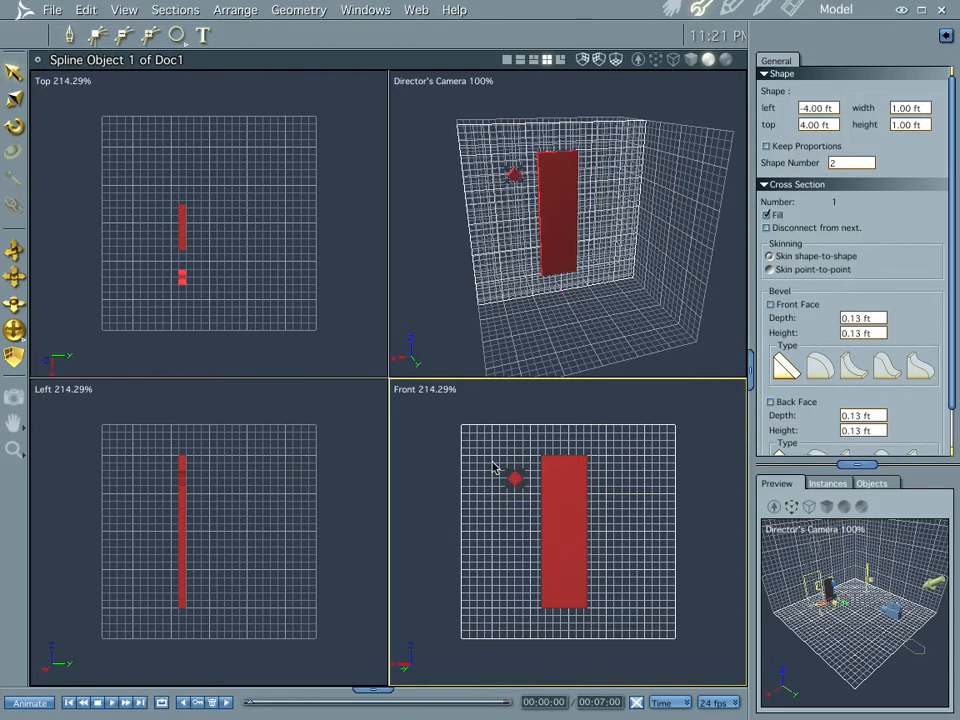
- Duplicate the circle twice straight below the original, with the copies at top 2.50 ft and top 1.00 ft
key(ctrl+alt+0)
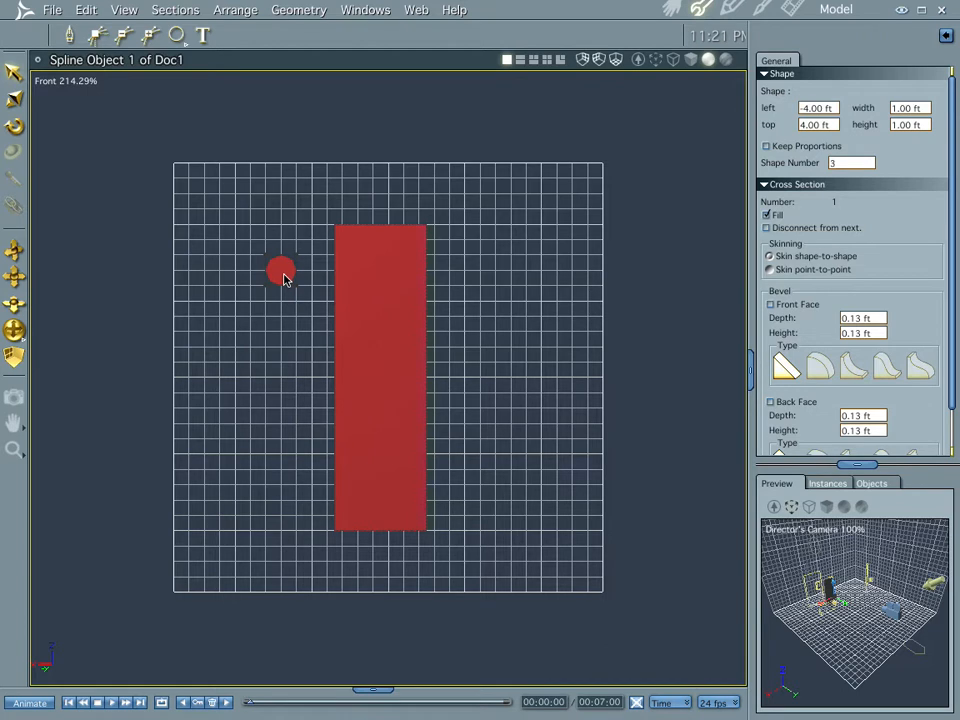
drag(281, 275, 282, 323)
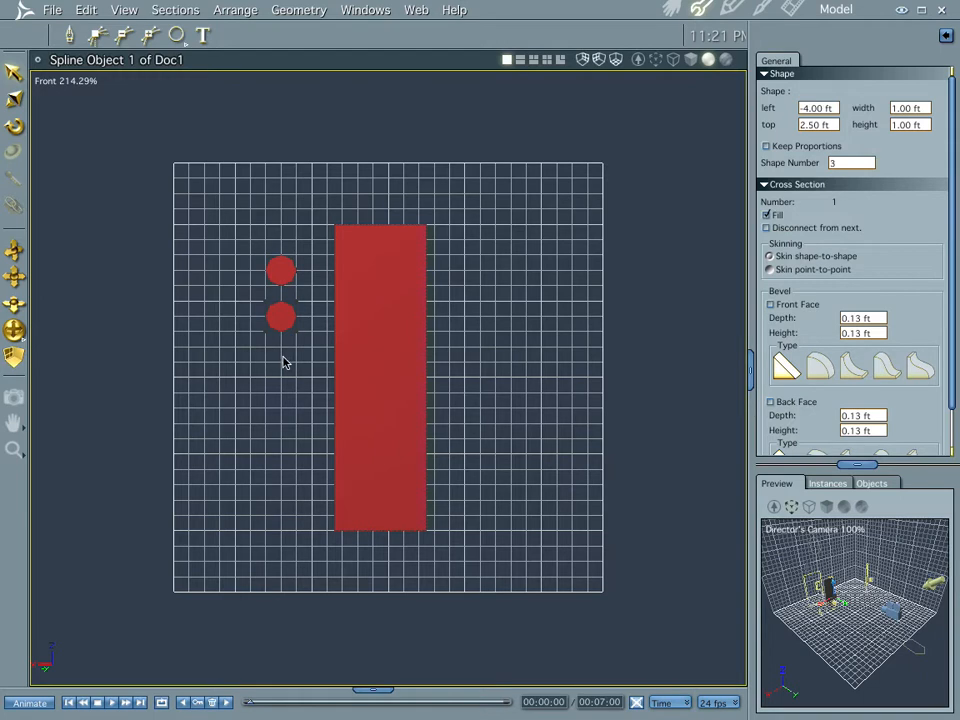
click(281, 267)
click(280, 316)
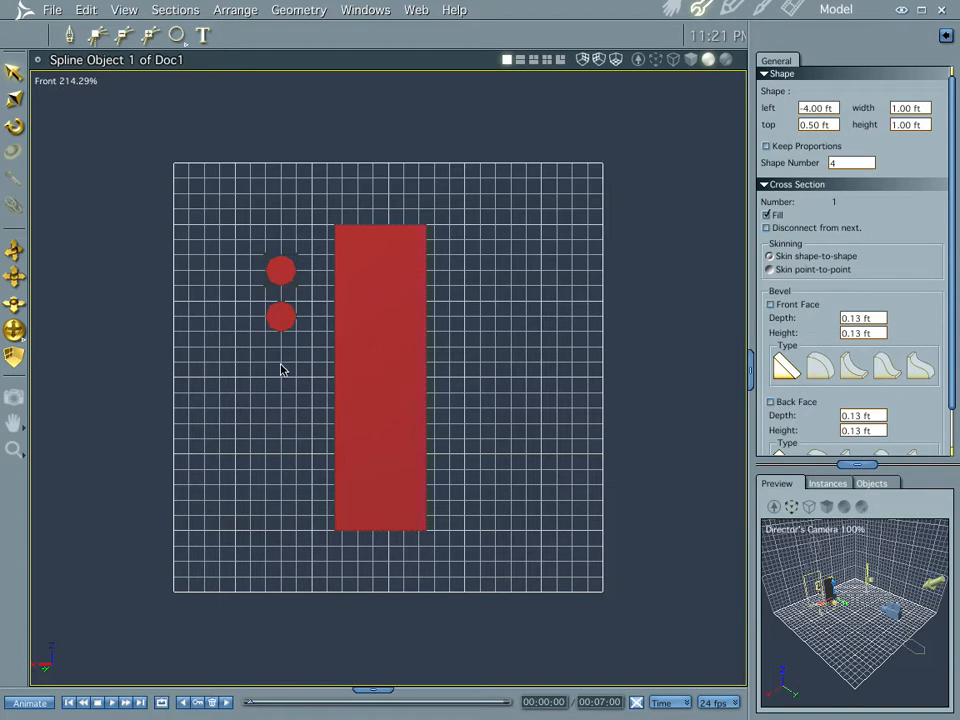
alt+drag(281, 365, 281, 377)
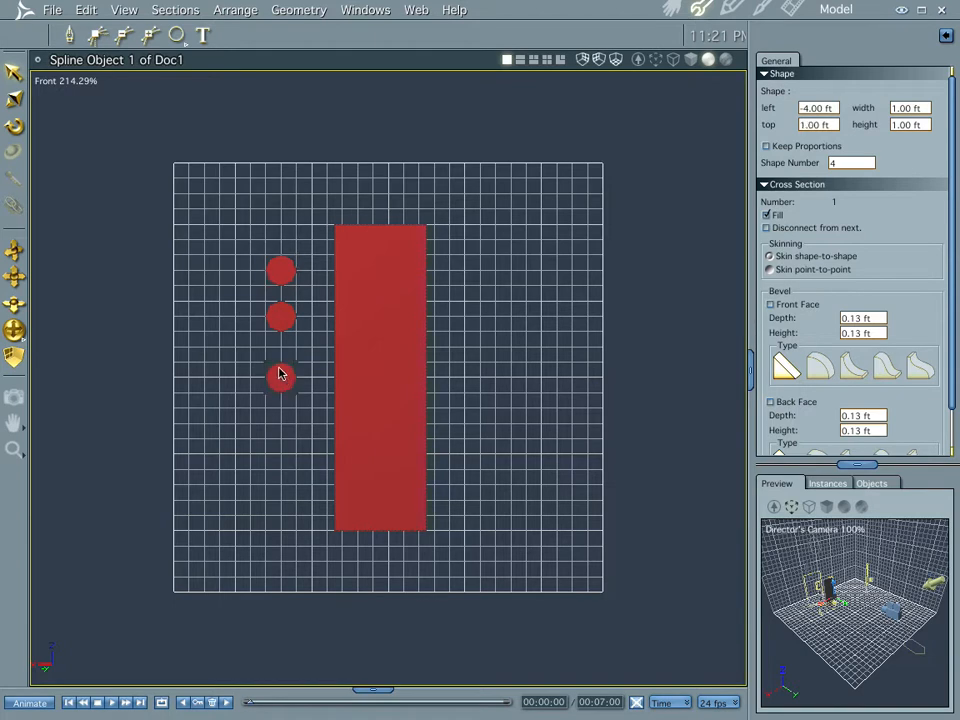
drag(280, 372, 280, 357)
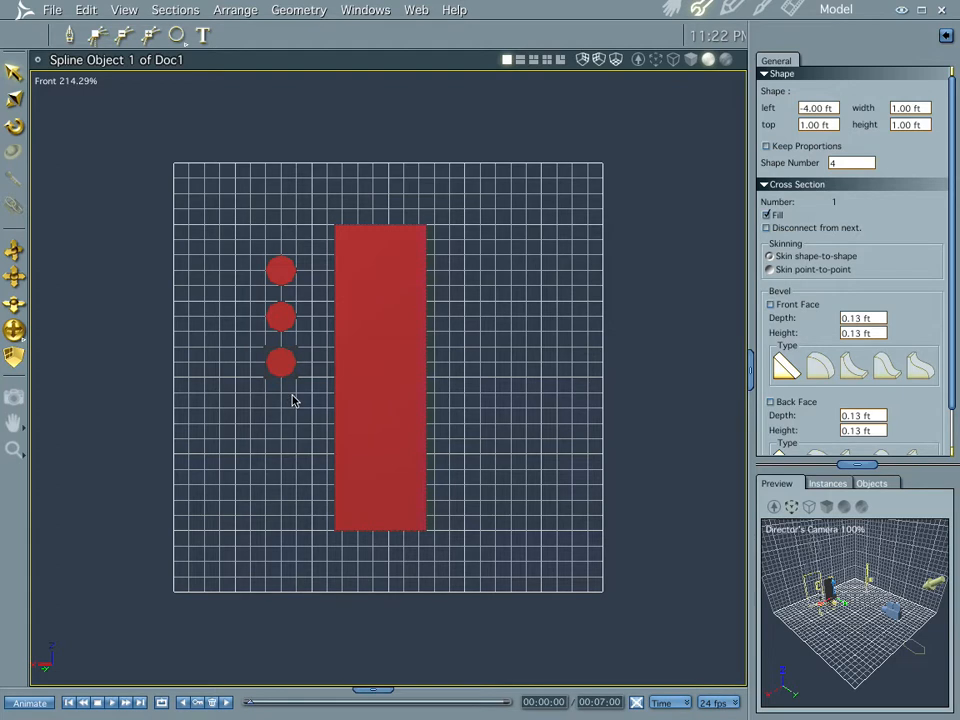
- Duplicate the column of three circles directly beneath itself and delete the lowest copy to leave five evenly spaced circles
click(243, 230)
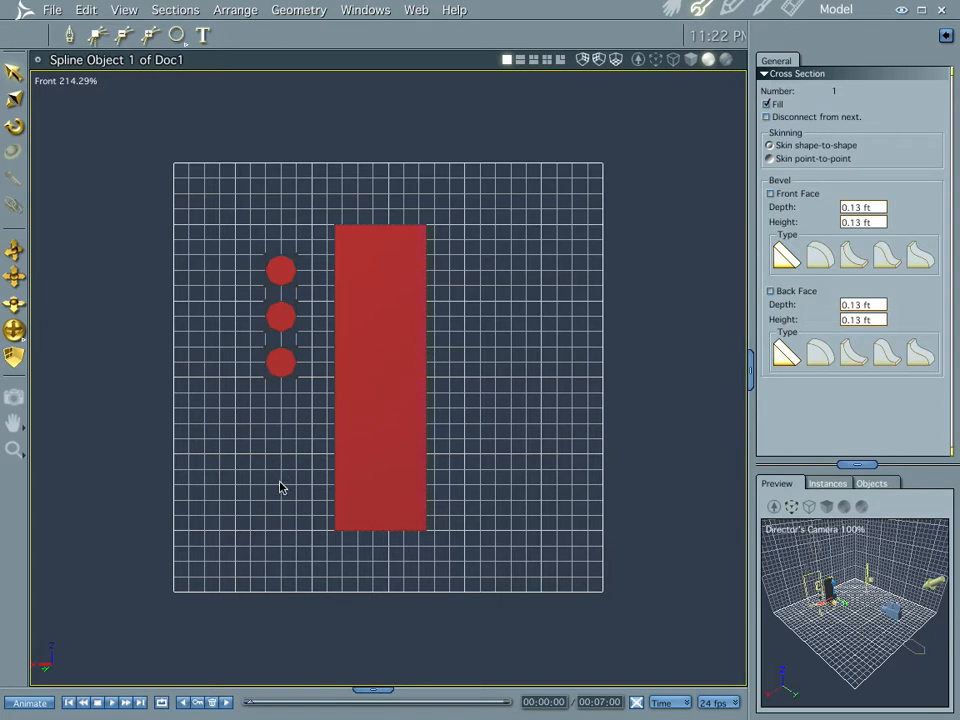
alt+drag(281, 360, 281, 498)
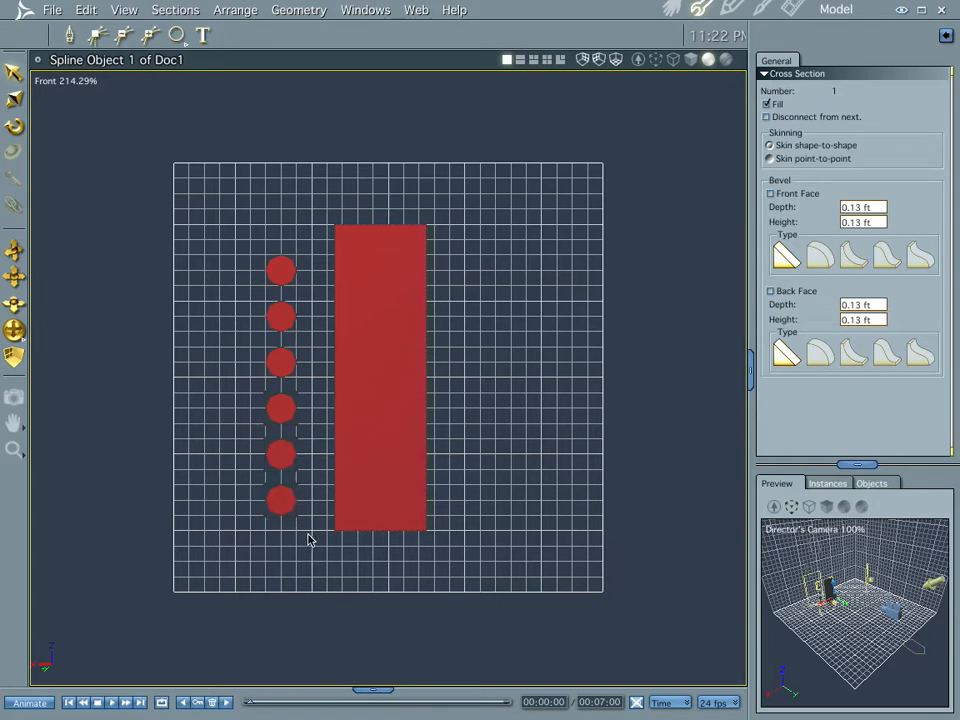
click(280, 501)
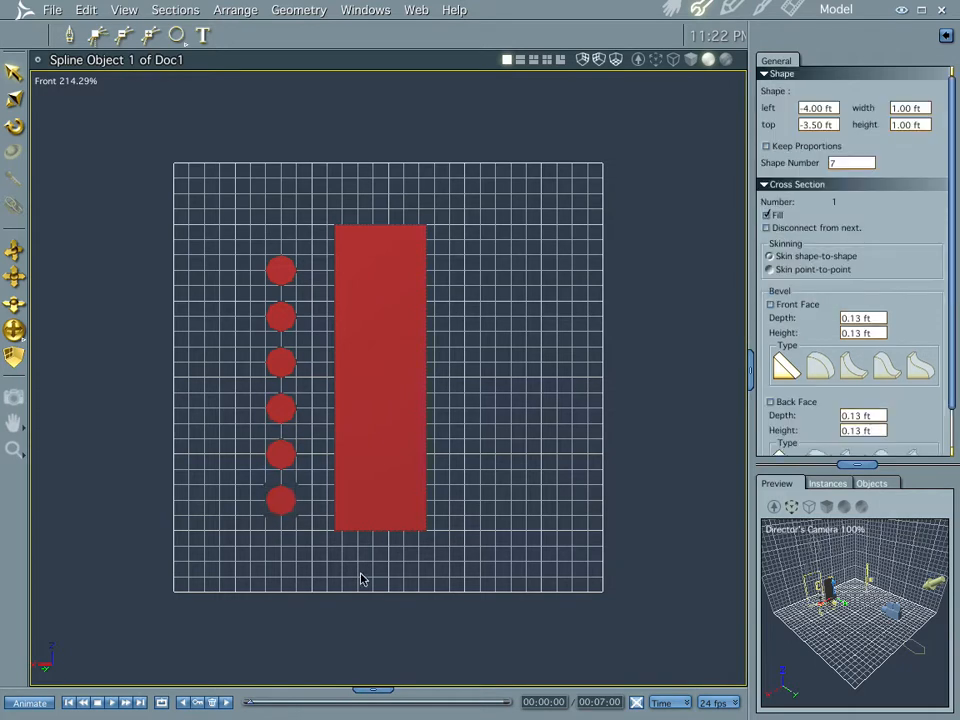
key(Delete)
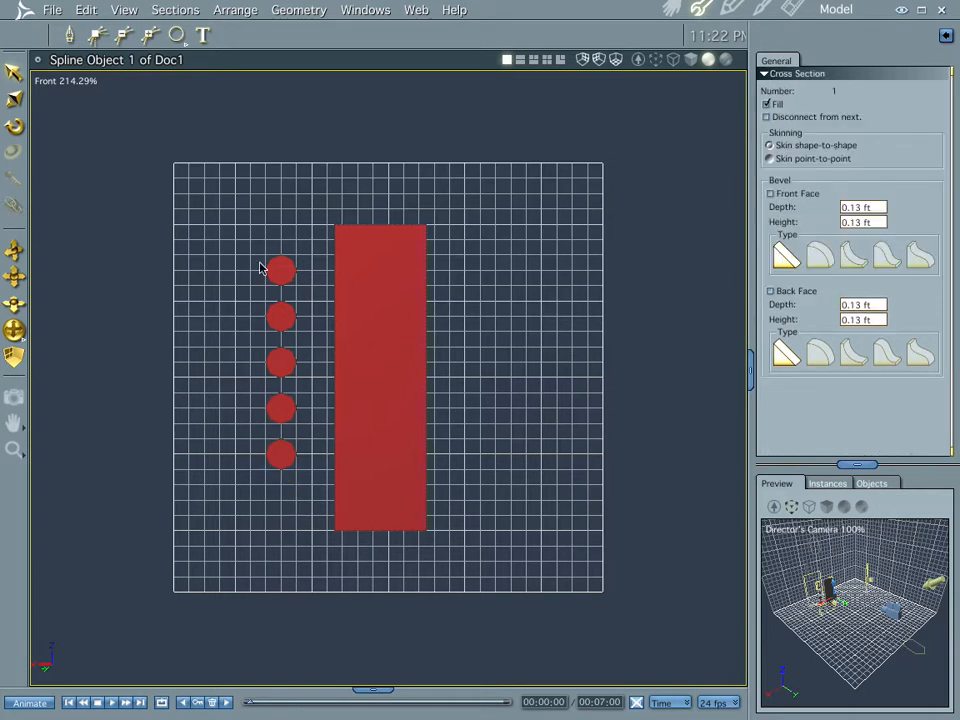
- Move all five circles onto the rectangle and center them across its width, reviewing the grid spacing and snap settings
key(ctrl+a)
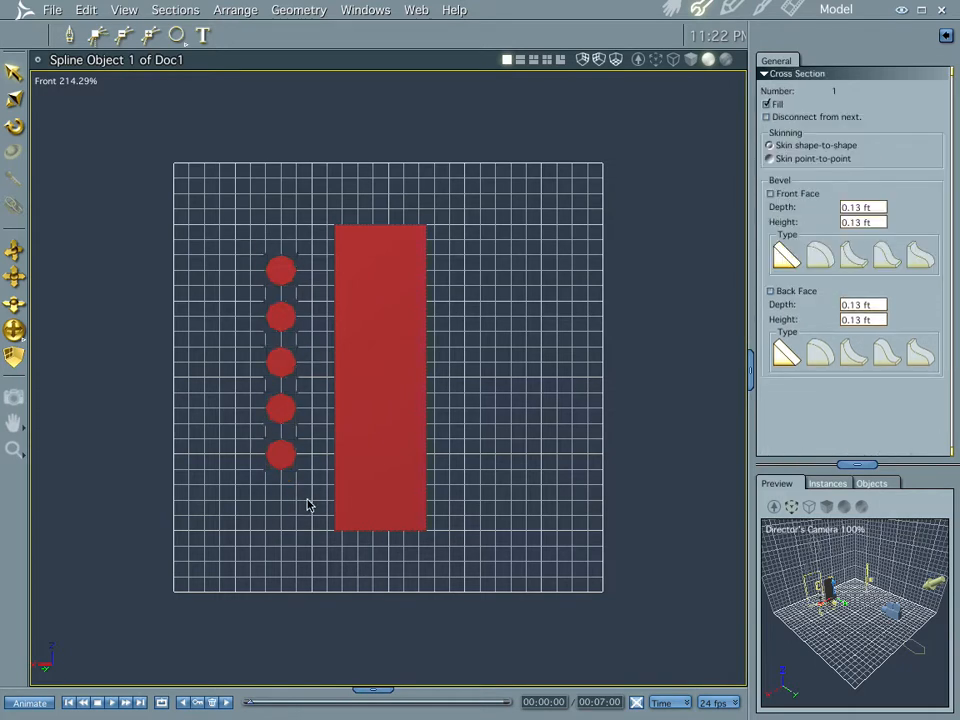
drag(282, 460, 381, 460)
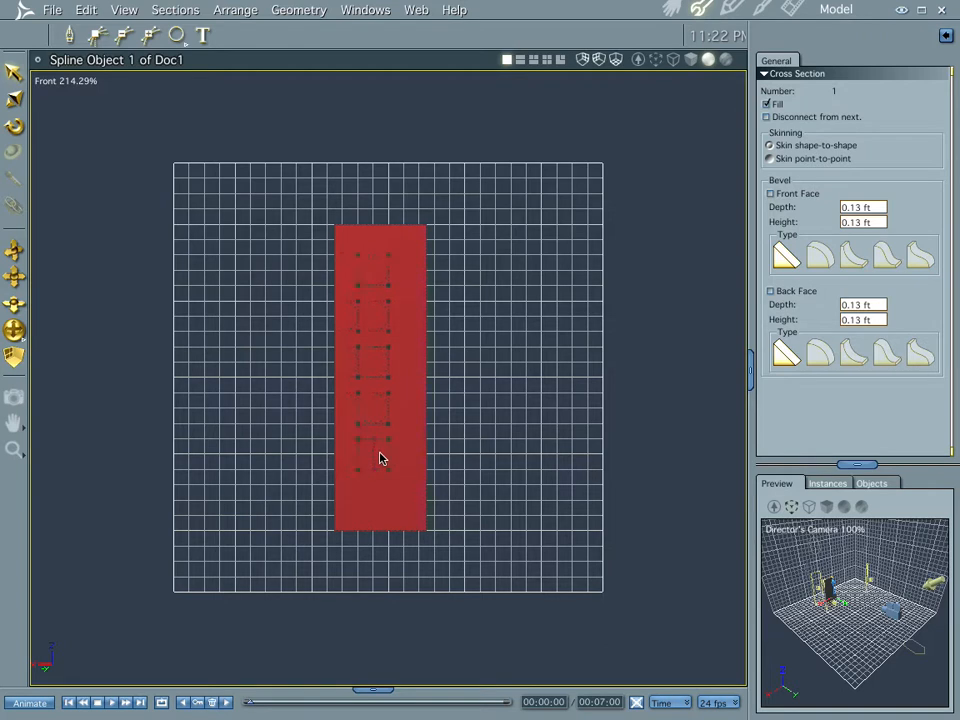
key(ctrl+j)
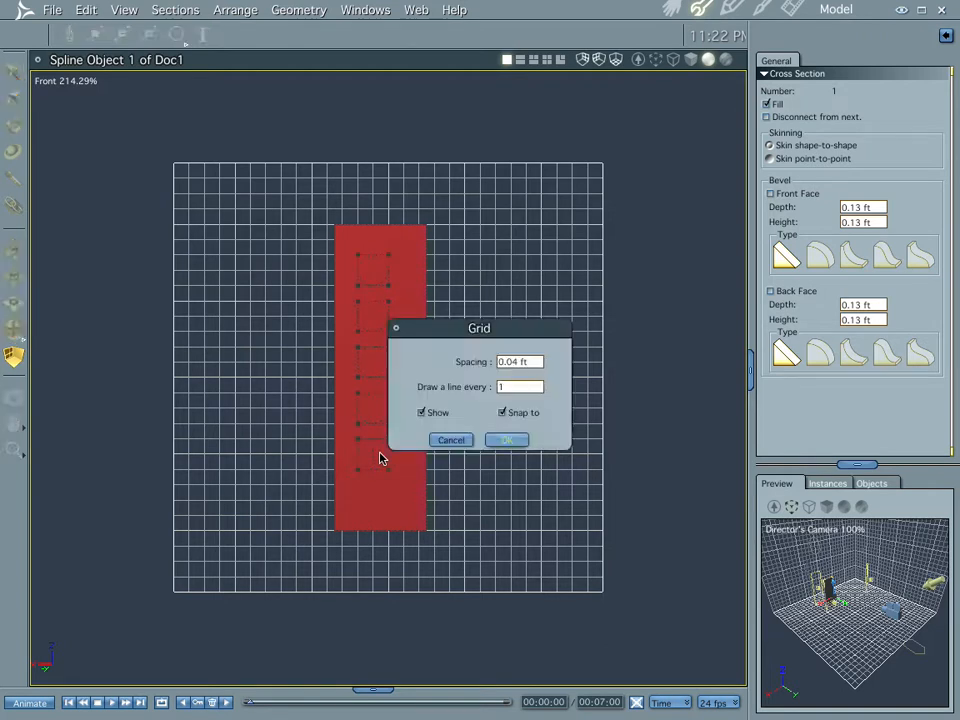
click(502, 413)
click(503, 413)
drag(523, 388, 445, 378)
click(506, 440)
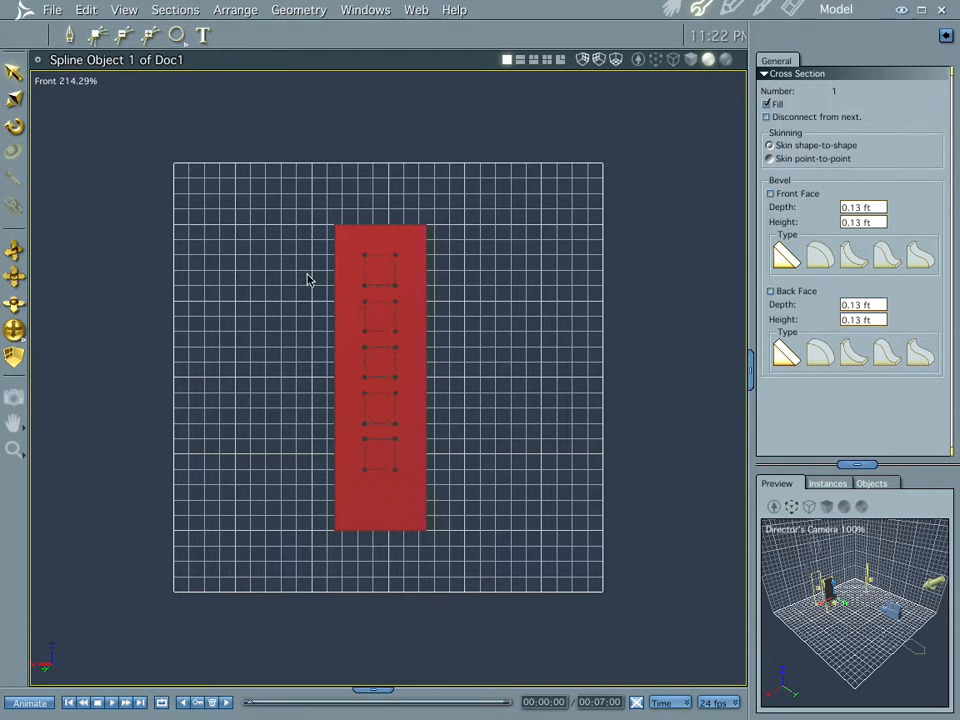
- Check the spline object in the Assemble room and return to the Model room
click(671, 10)
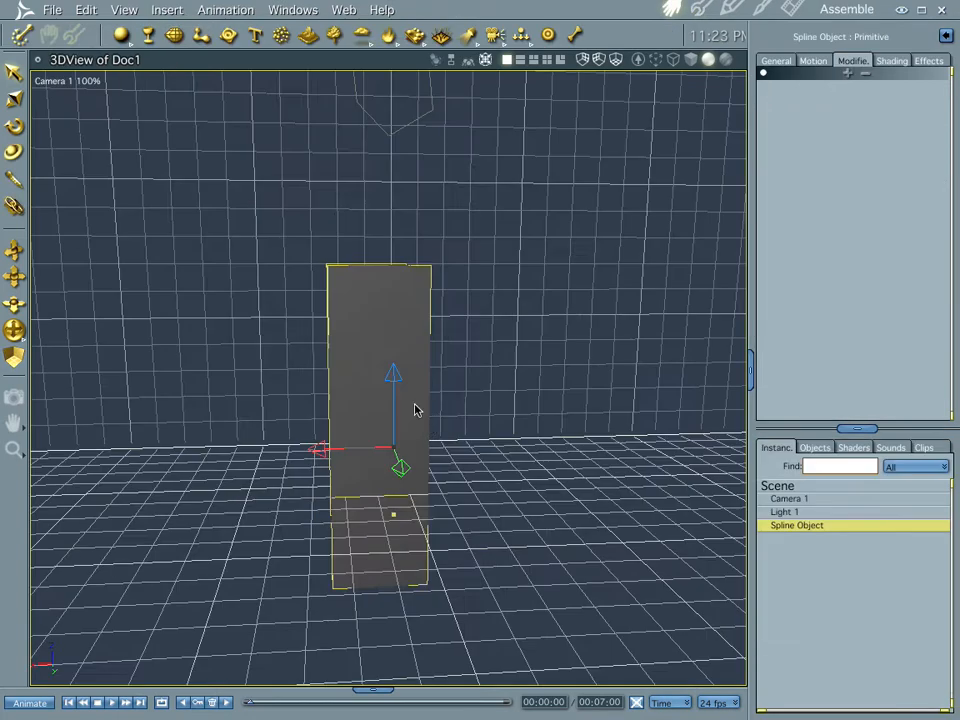
click(700, 10)
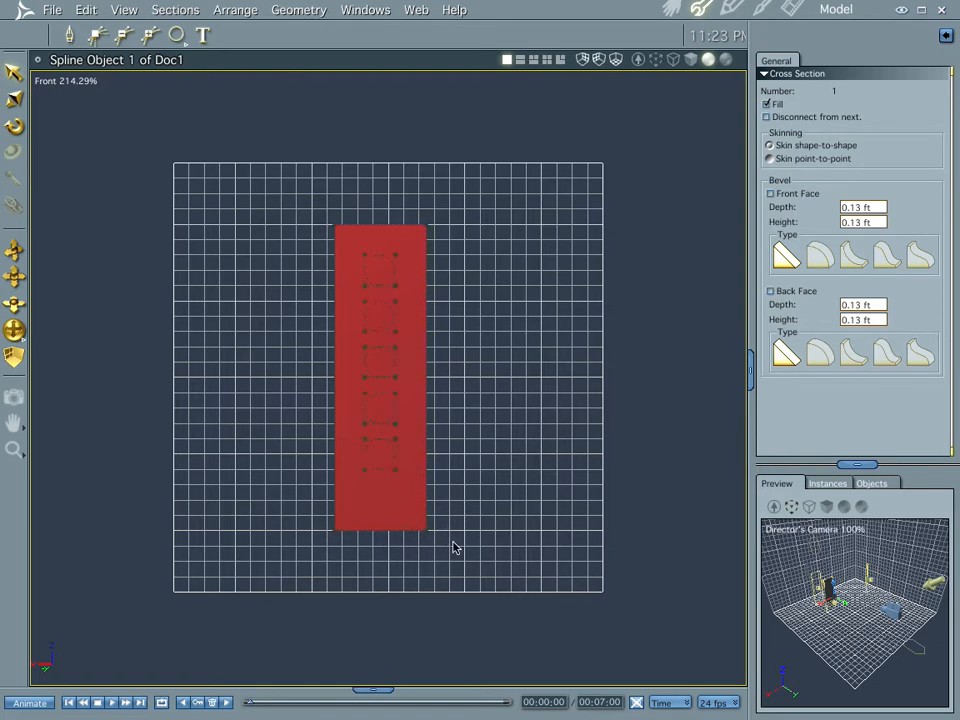
- Combine the rectangle and the five circles into one compound shape with holes, and check it in four views
click(236, 10)
click(247, 89)
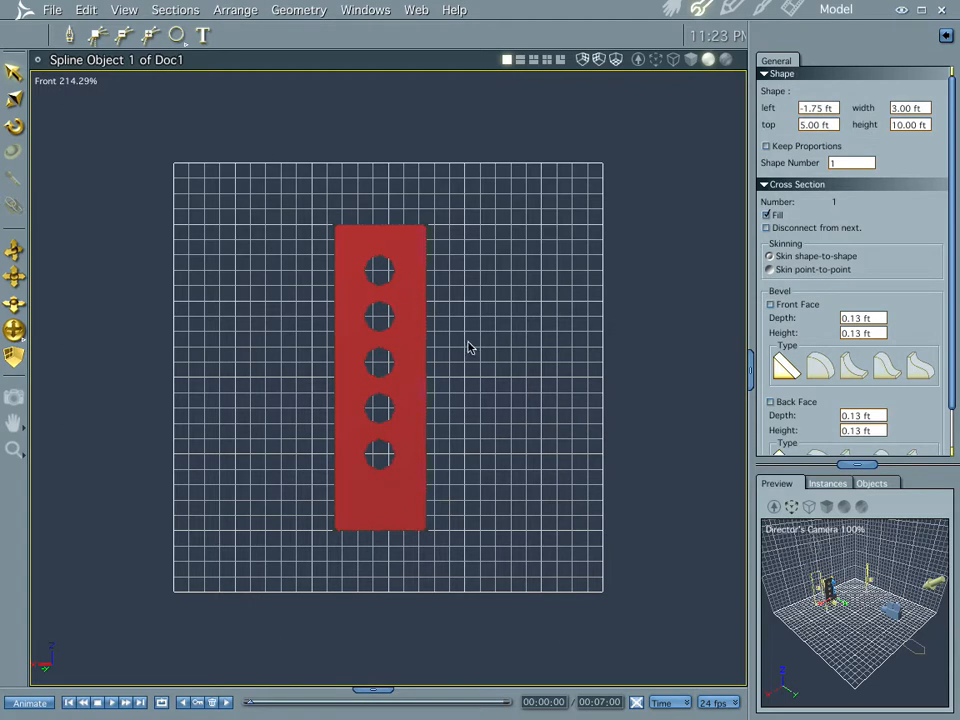
click(547, 60)
click(645, 248)
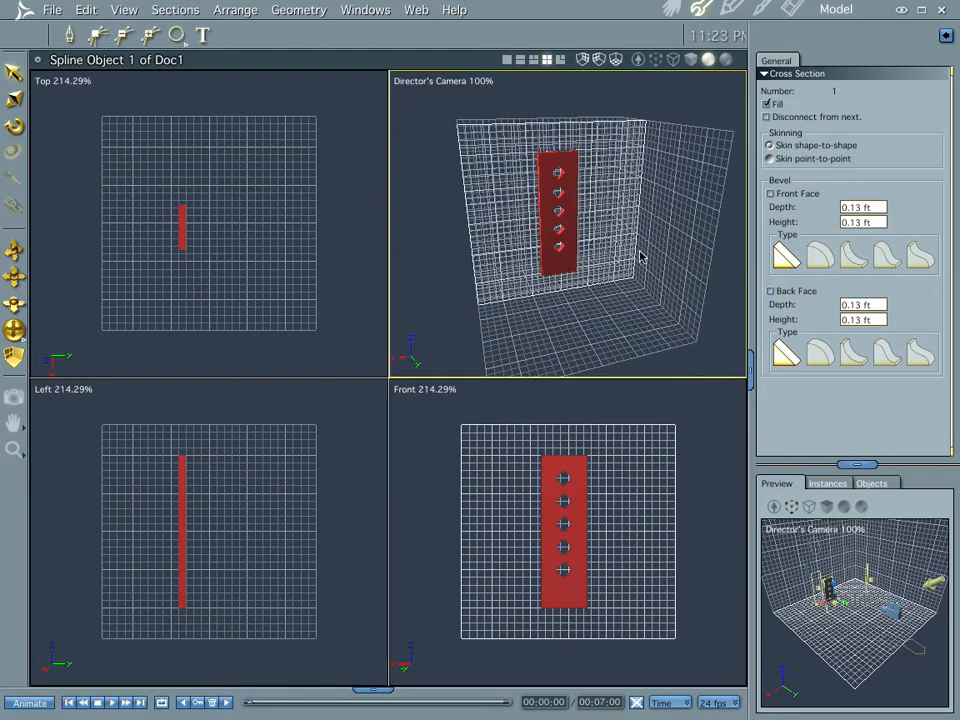
- In the Assemble room, center the slab's hot point on the object and move the slab to about 0.62, -6.16, 4.78 ft
click(669, 8)
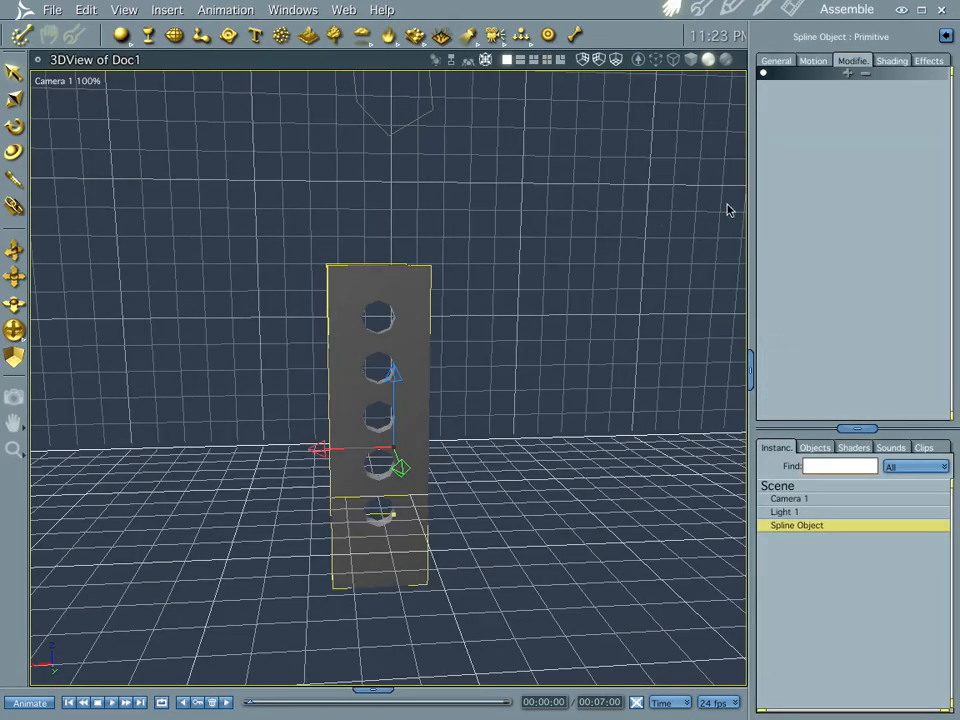
click(822, 61)
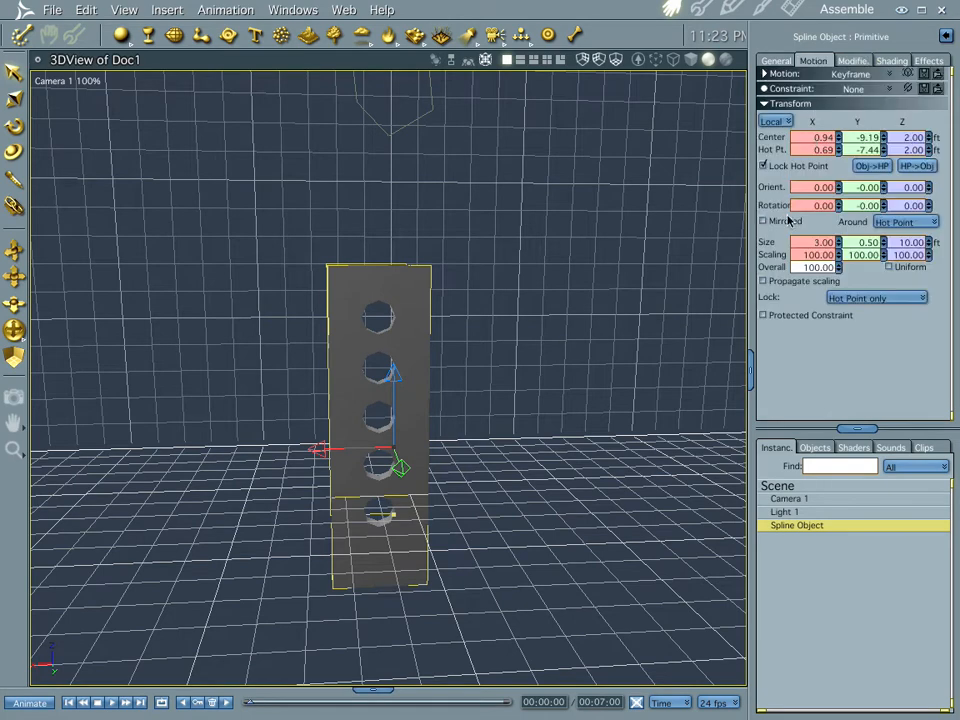
click(905, 167)
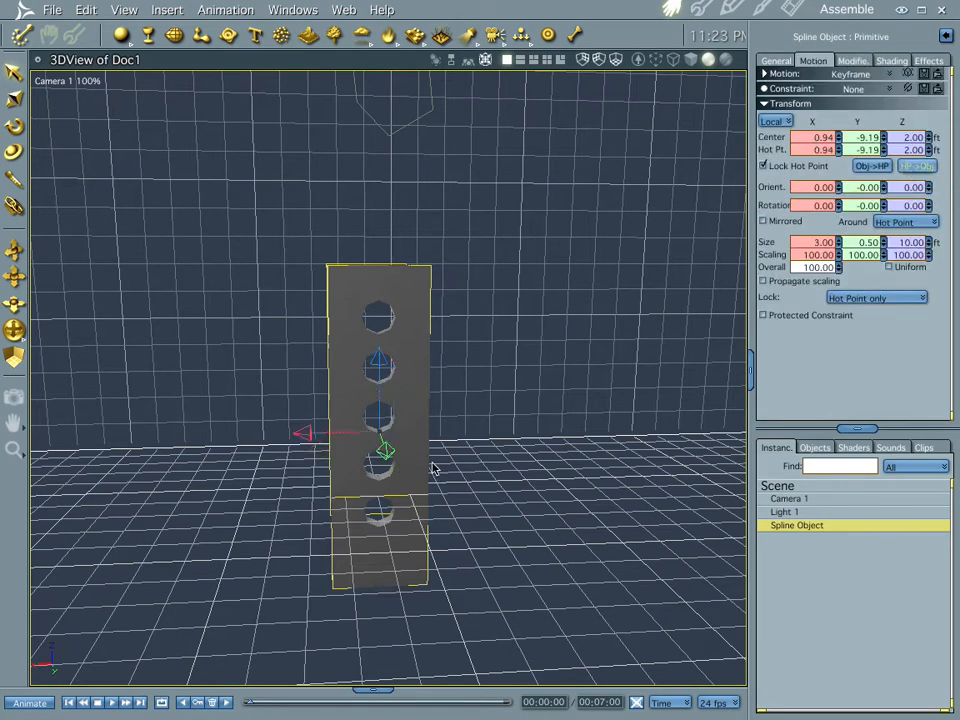
drag(378, 358, 364, 289)
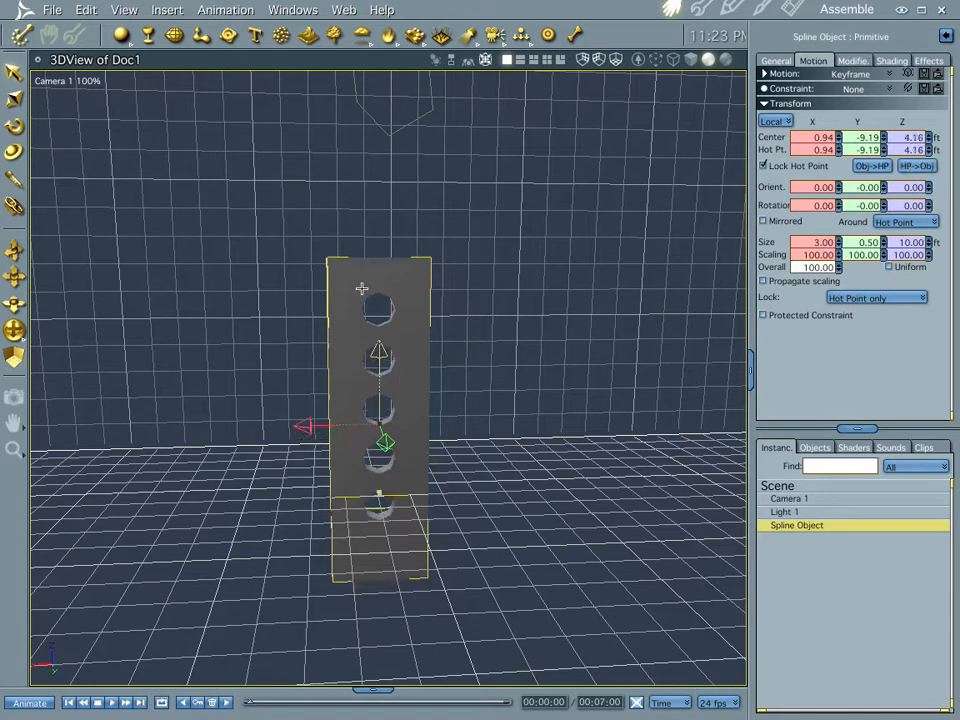
drag(303, 363, 328, 379)
drag(405, 300, 396, 279)
middle_drag(378, 370, 440, 375)
middle_drag(513, 402, 409, 427)
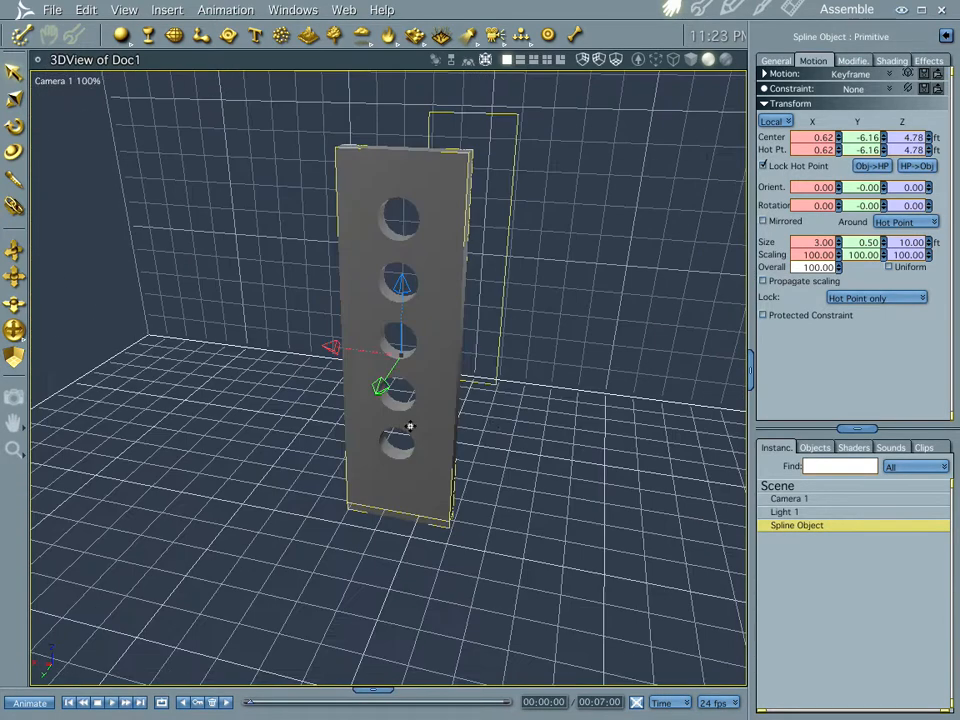
middle_drag(497, 422, 524, 407)
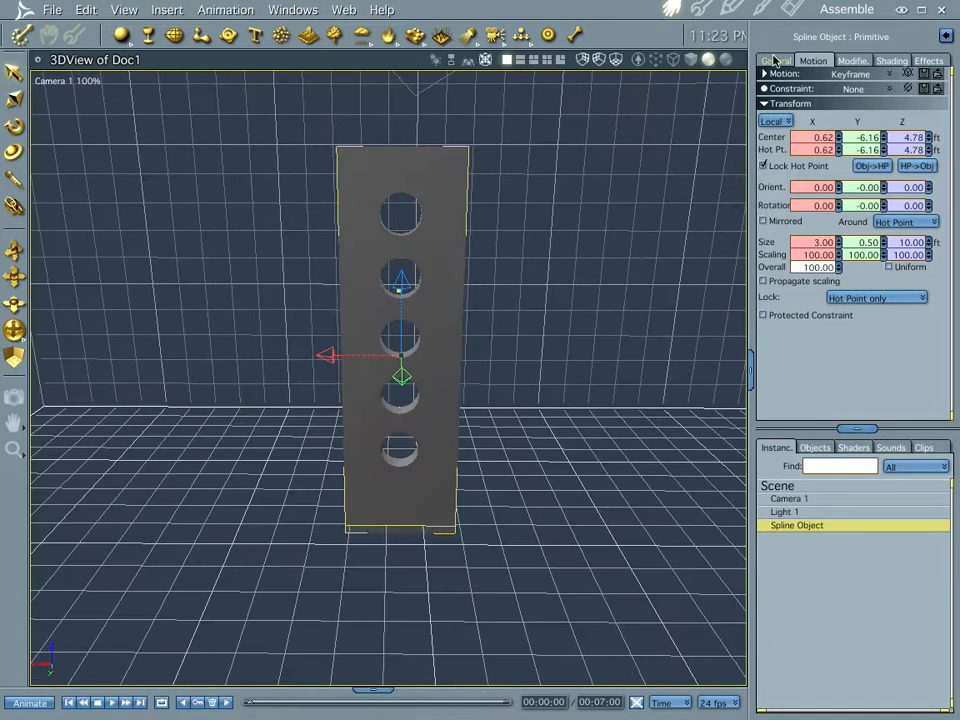
- Add a Bend and Twist modifier to the slab with a bend angle of 90° and adjust the bent slab's height
click(852, 61)
click(846, 74)
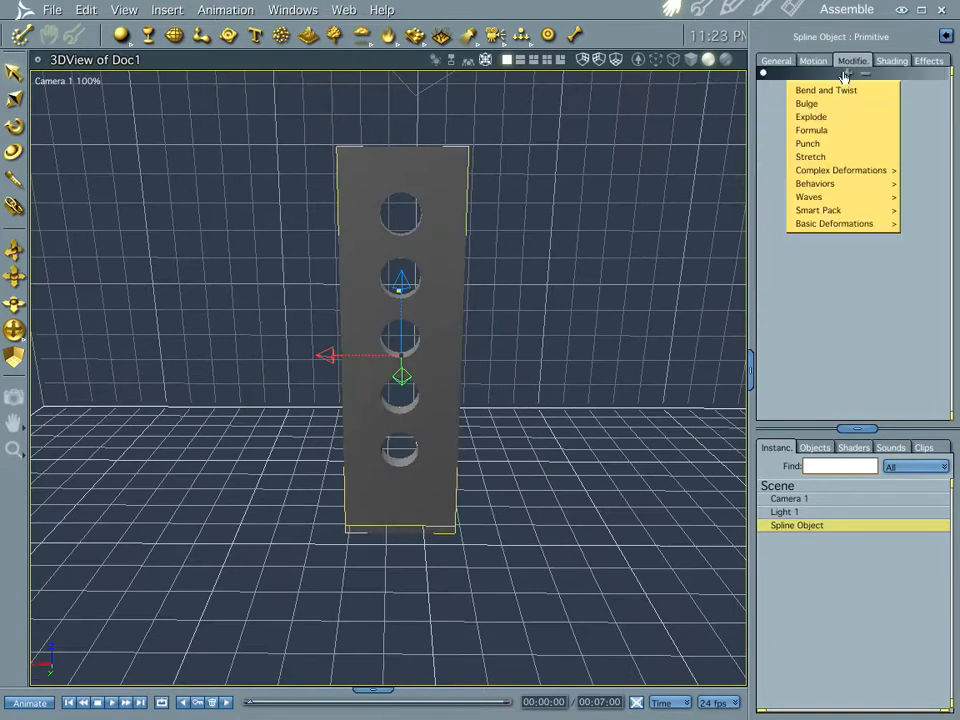
click(843, 92)
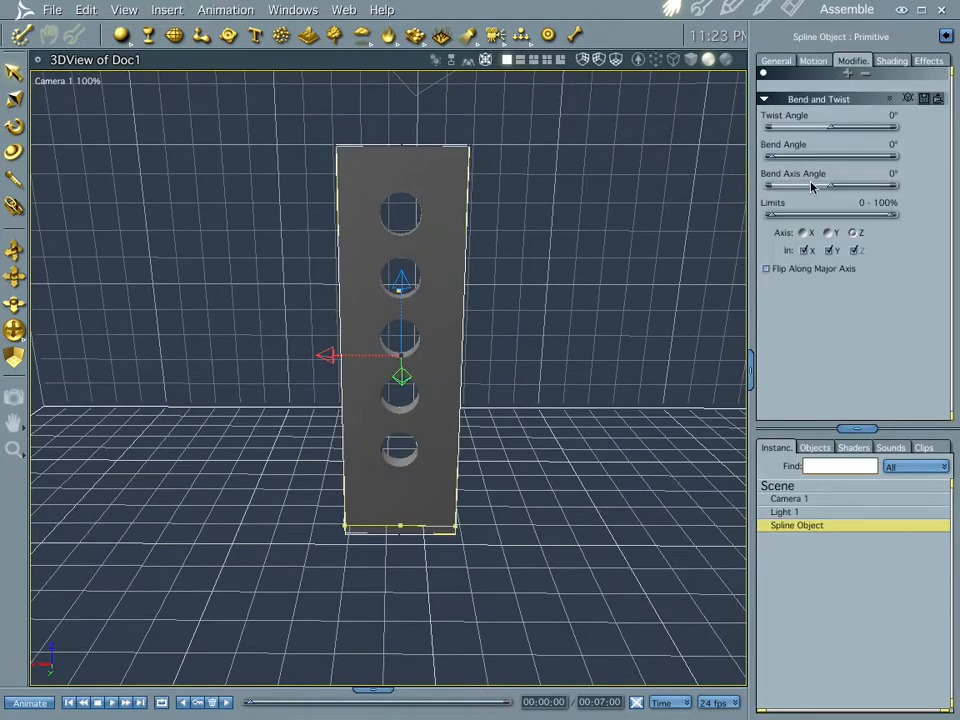
click(890, 147)
key(Return)
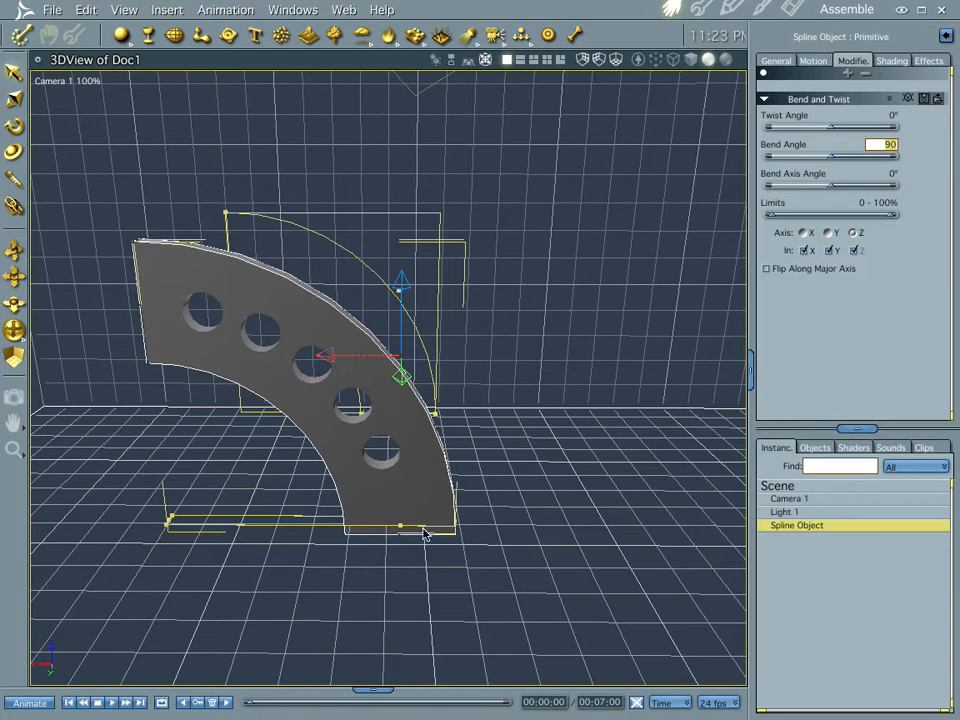
key(Return)
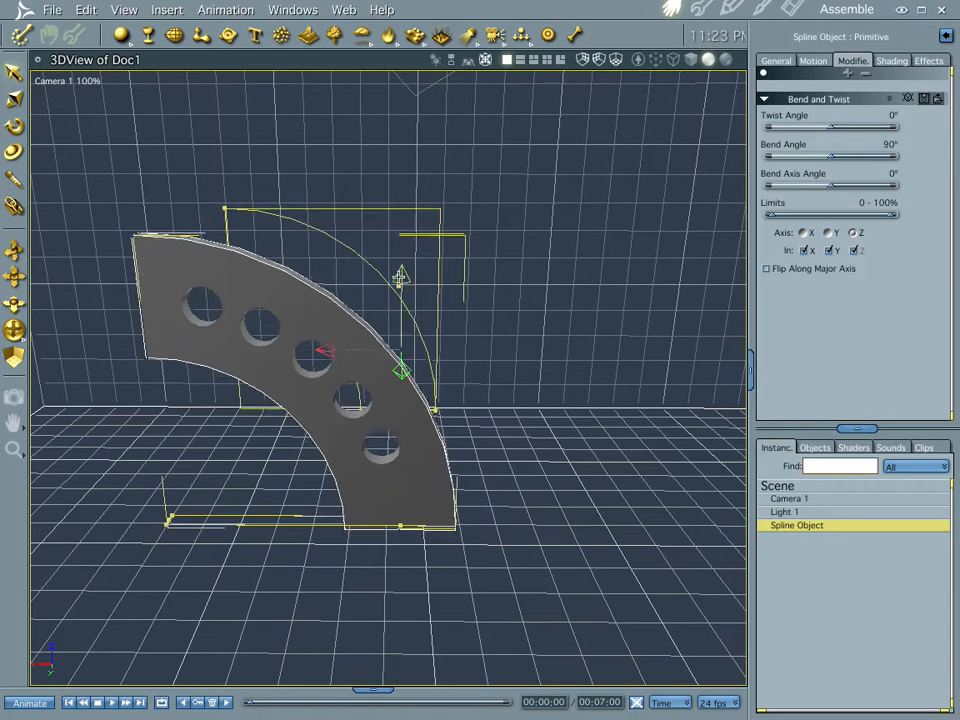
drag(298, 461, 388, 433)
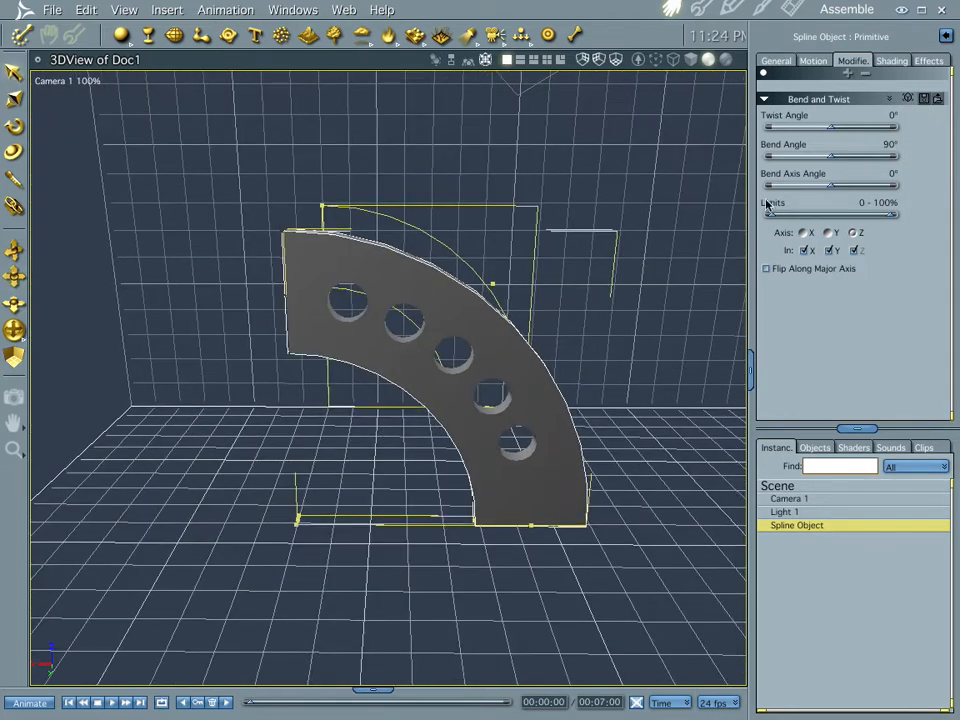
- Try lower bend limits of 40 and 17 percent on the slab, and return the limit to 0
drag(771, 216, 831, 219)
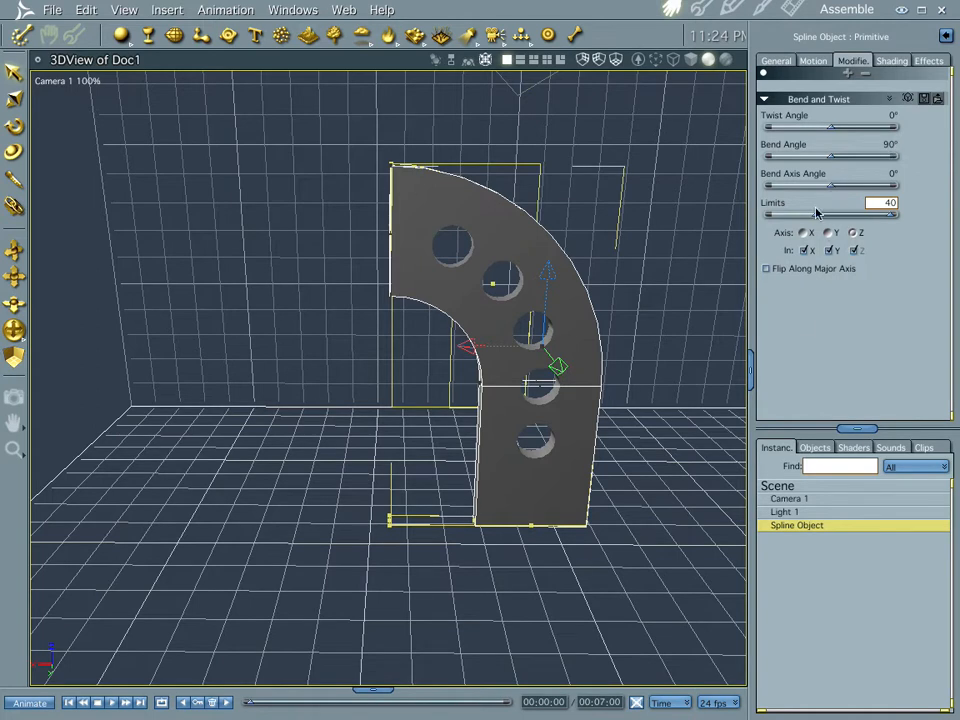
drag(817, 215, 790, 216)
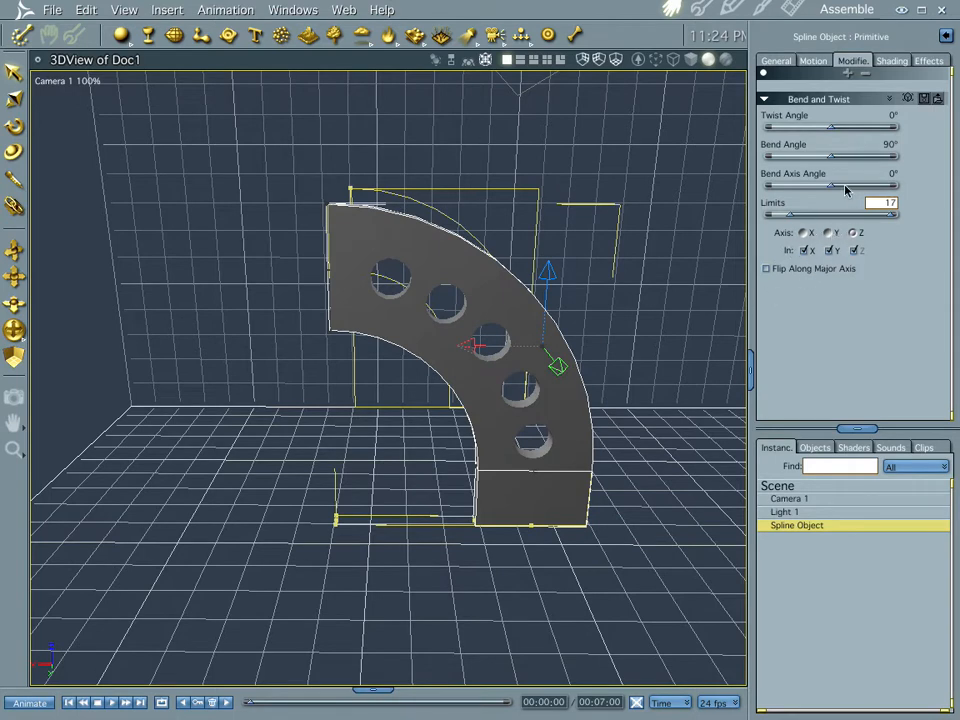
drag(790, 218, 770, 215)
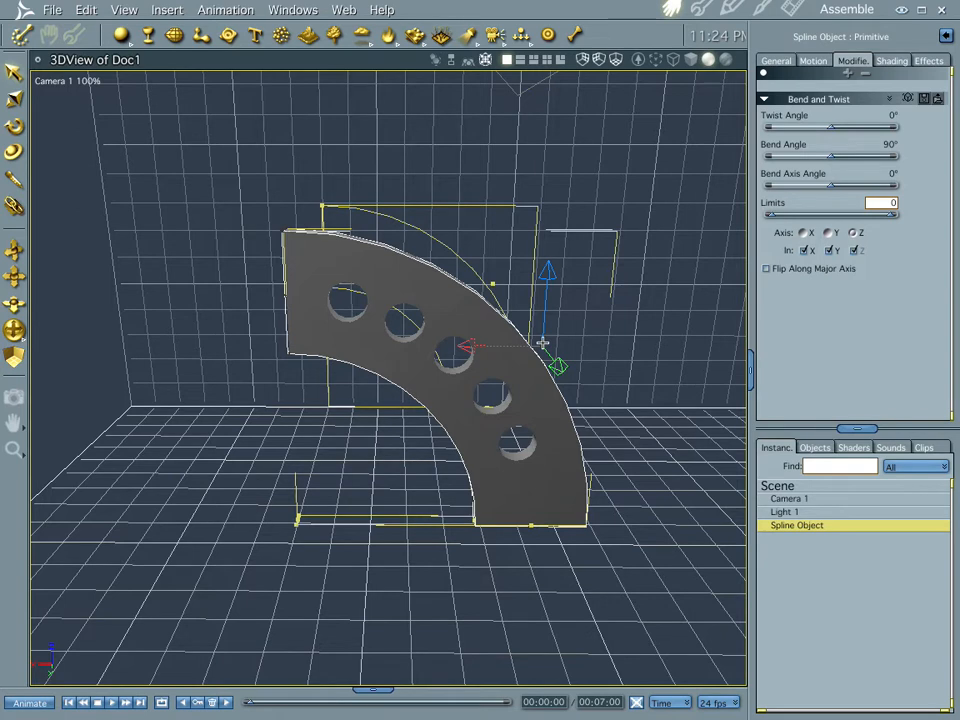
- Move the hot point along X to the arch's raised end and shift the bent slab back along X
drag(468, 345, 211, 345)
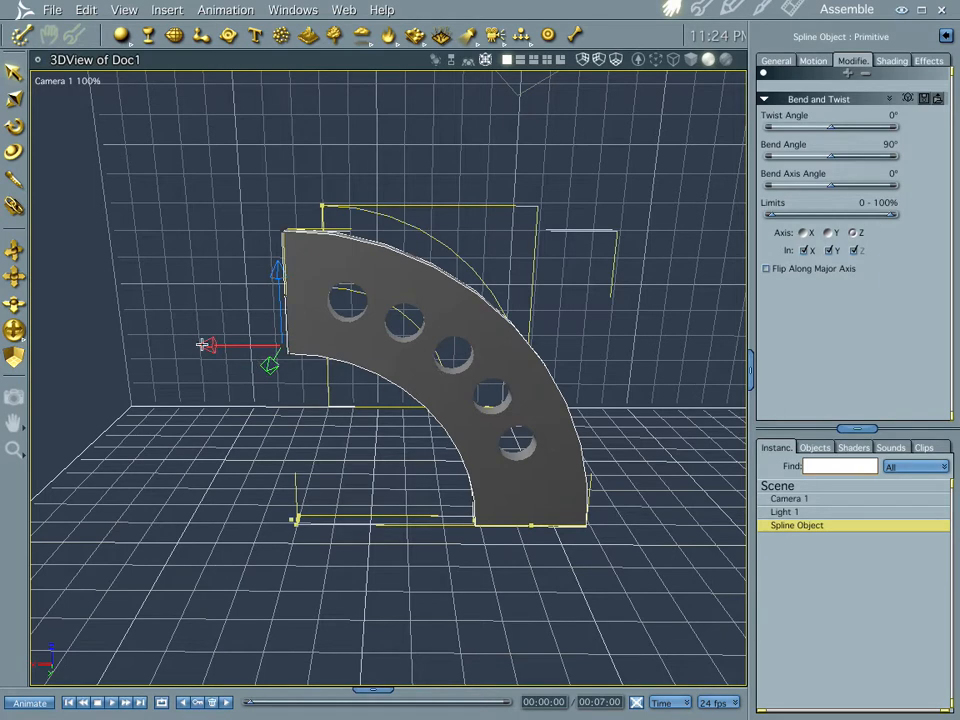
drag(203, 345, 336, 346)
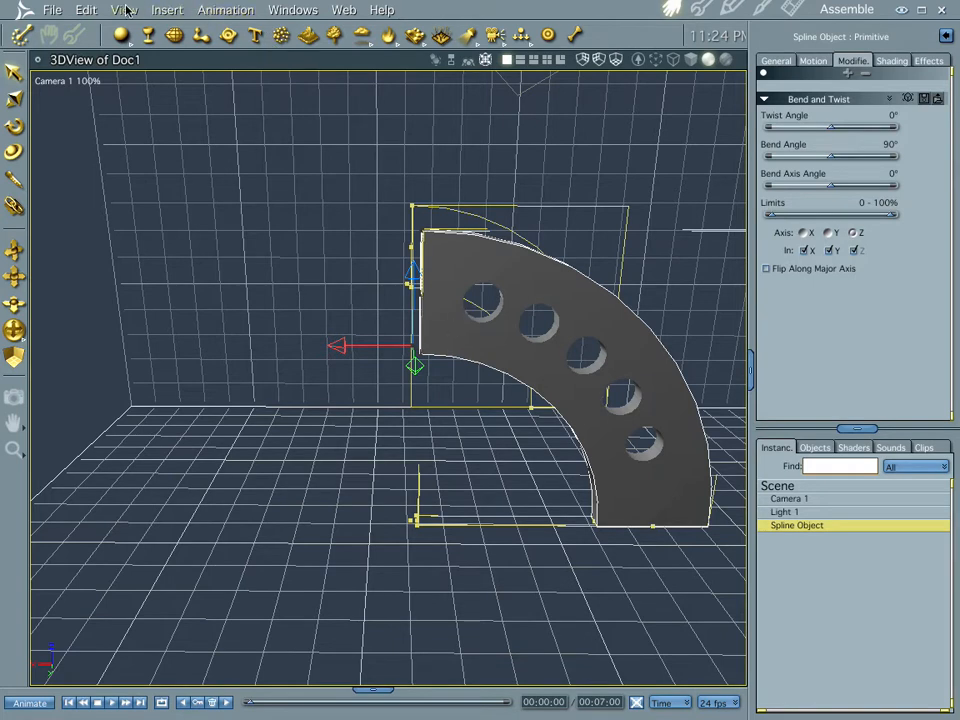
- Duplicate the bent slab with symmetry using a plane offset of 1 ft, and slide the mirrored copy along X to complete the arch
click(87, 10)
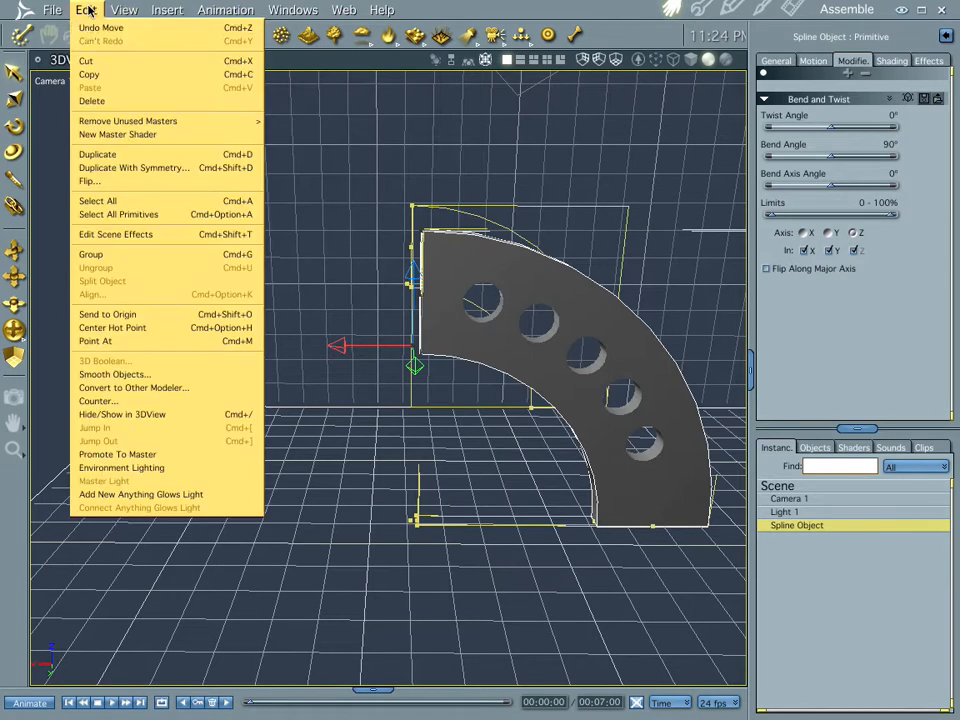
click(124, 167)
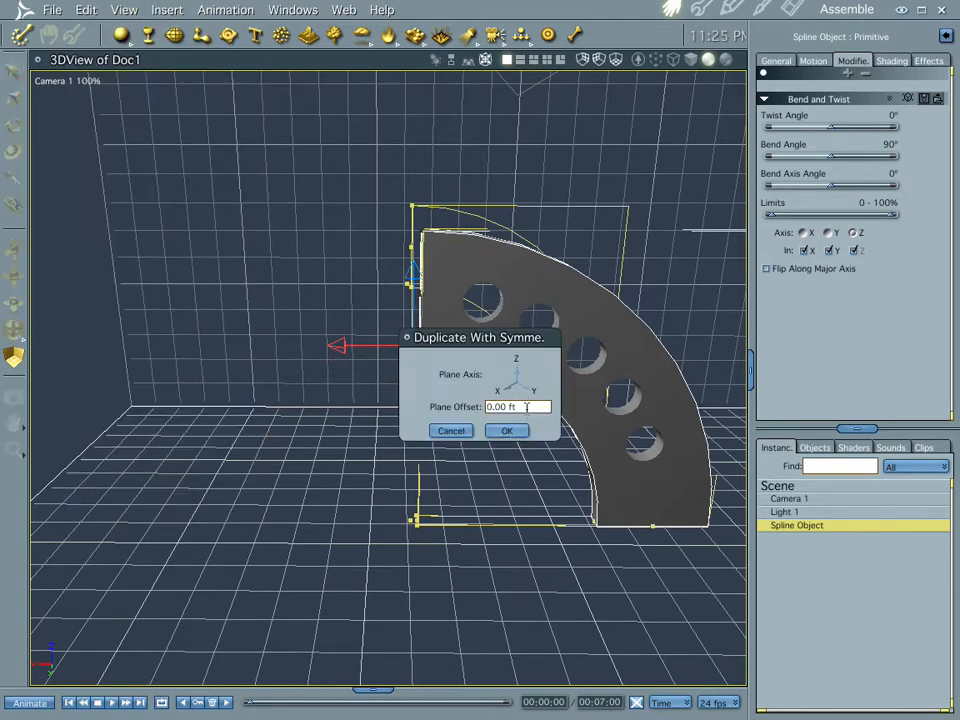
click(527, 407)
text(1)
key(Return)
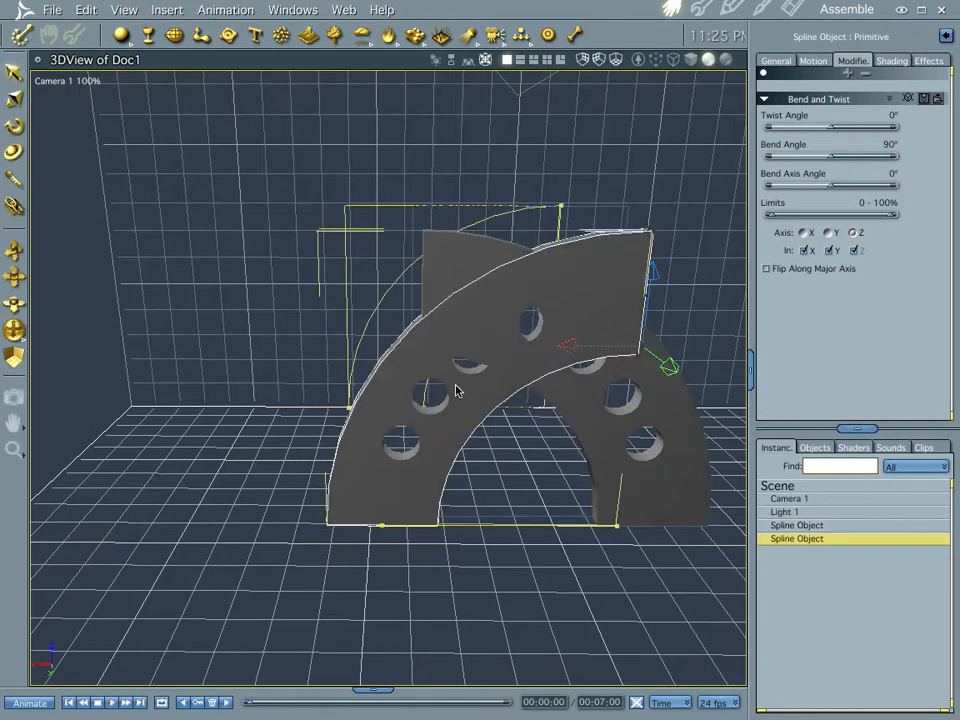
drag(569, 345, 356, 345)
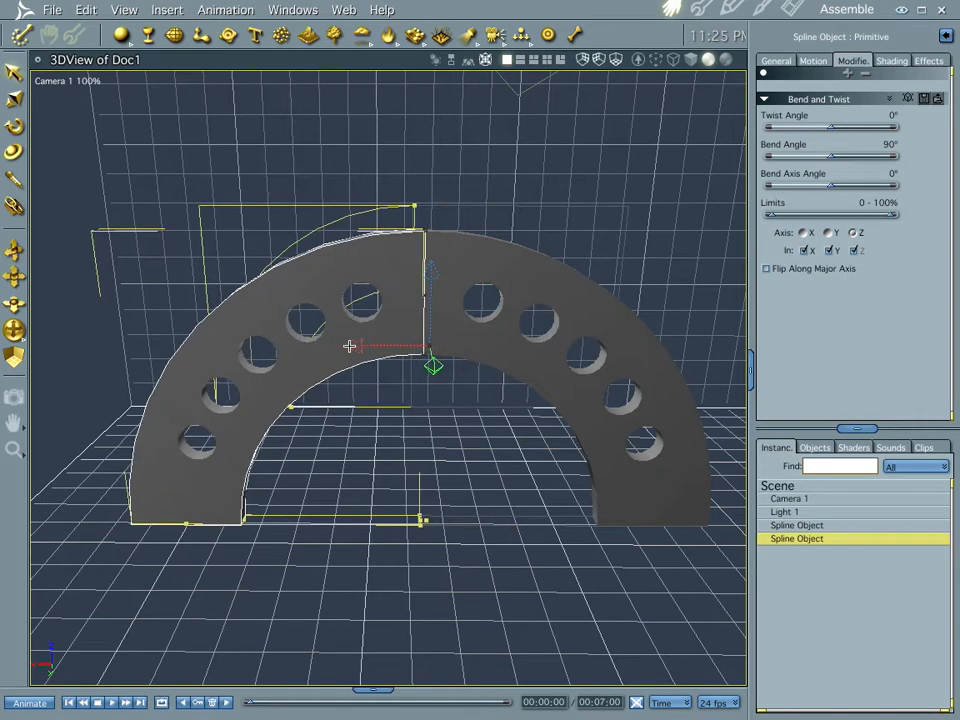
- Render the full arch, return to the Assemble room and delete the mirrored half
key(ctrl+r)
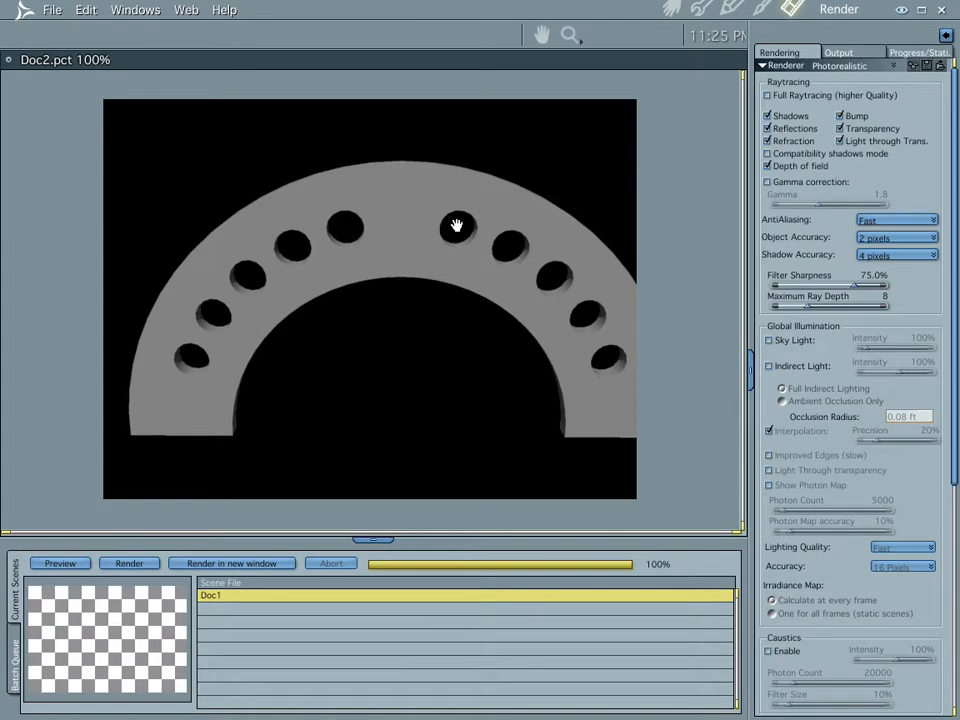
click(671, 9)
middle_drag(538, 405, 486, 411)
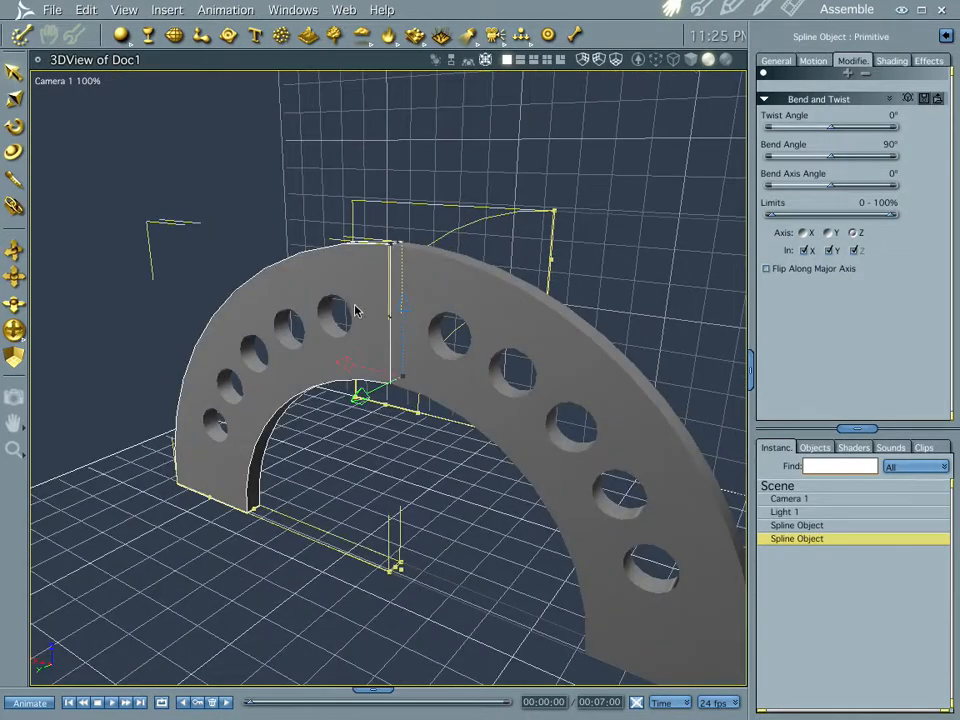
key(Delete)
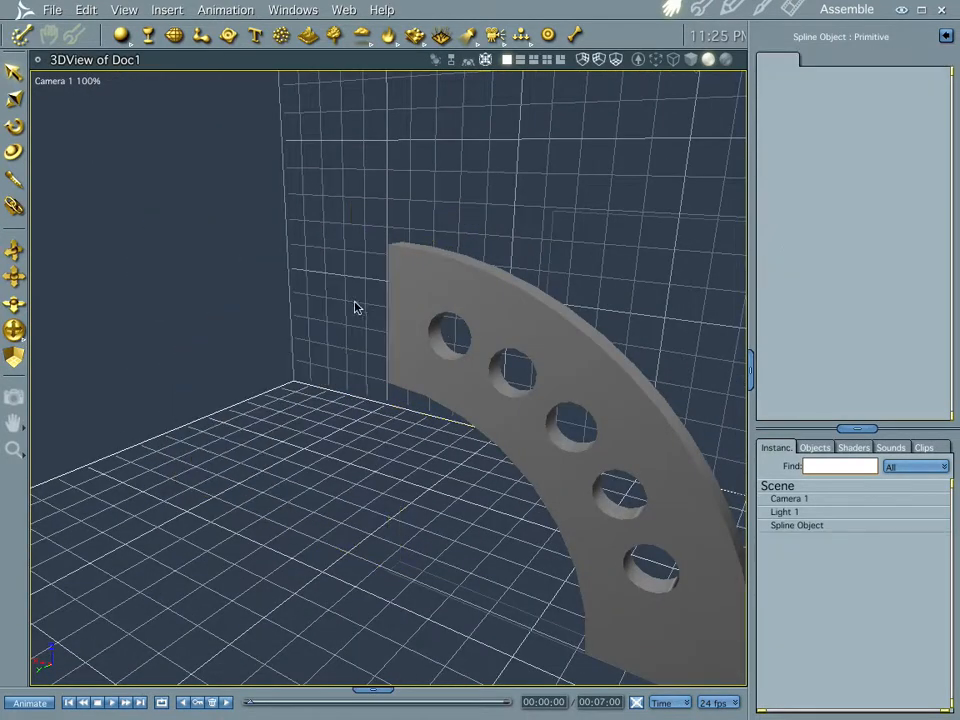
- Select the remaining quarter arch and render it from an angled view that shows its thickness
click(437, 325)
middle_drag(535, 512, 620, 515)
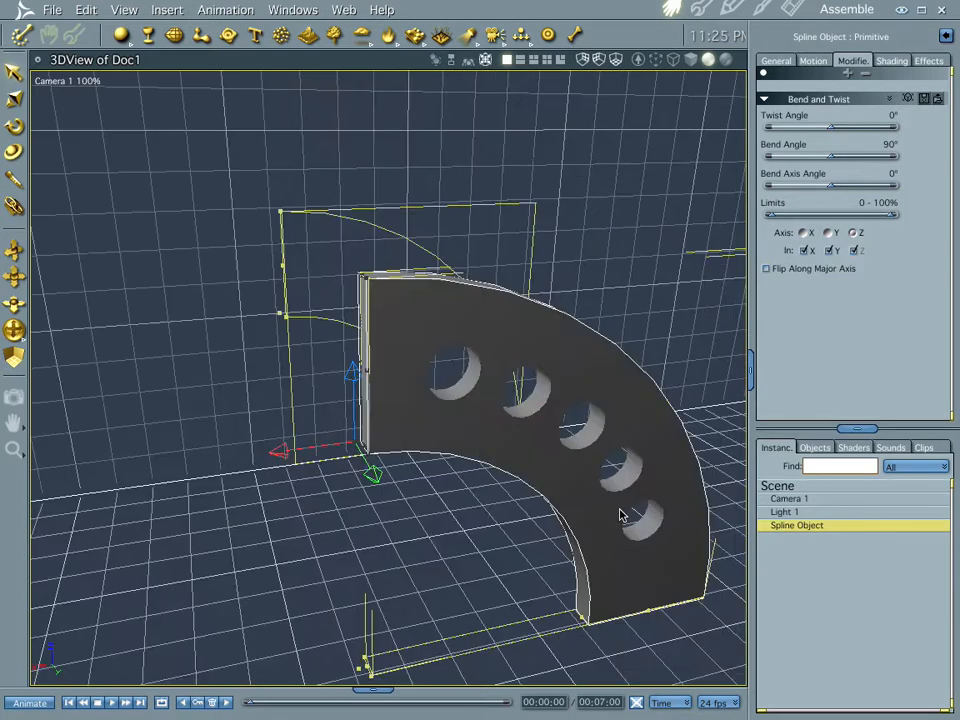
middle_drag(676, 473, 461, 444)
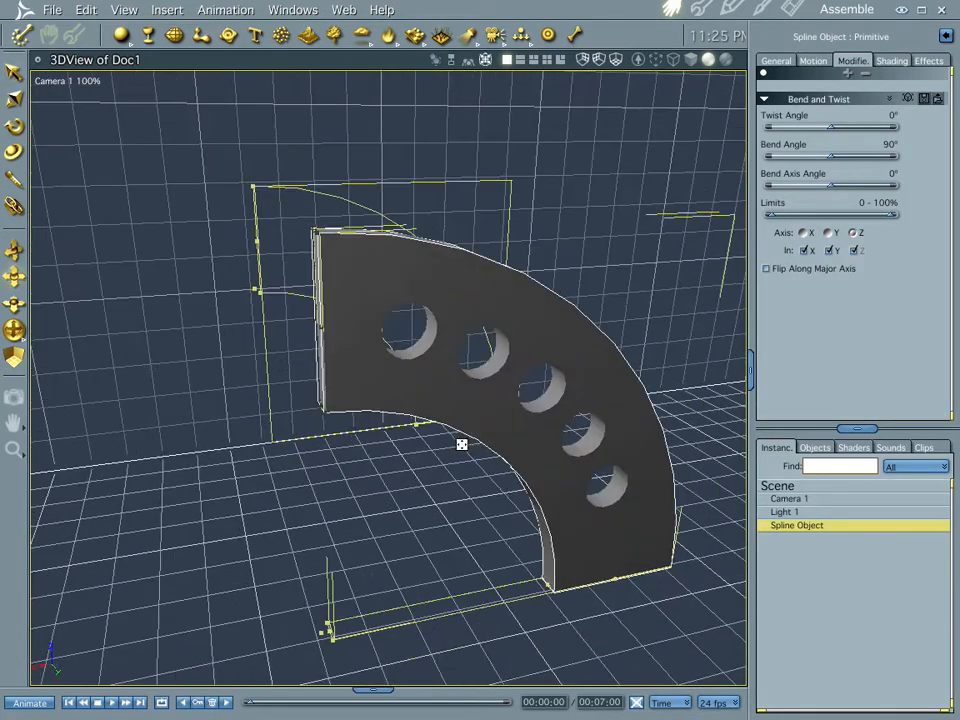
middle_drag(484, 495, 432, 444)
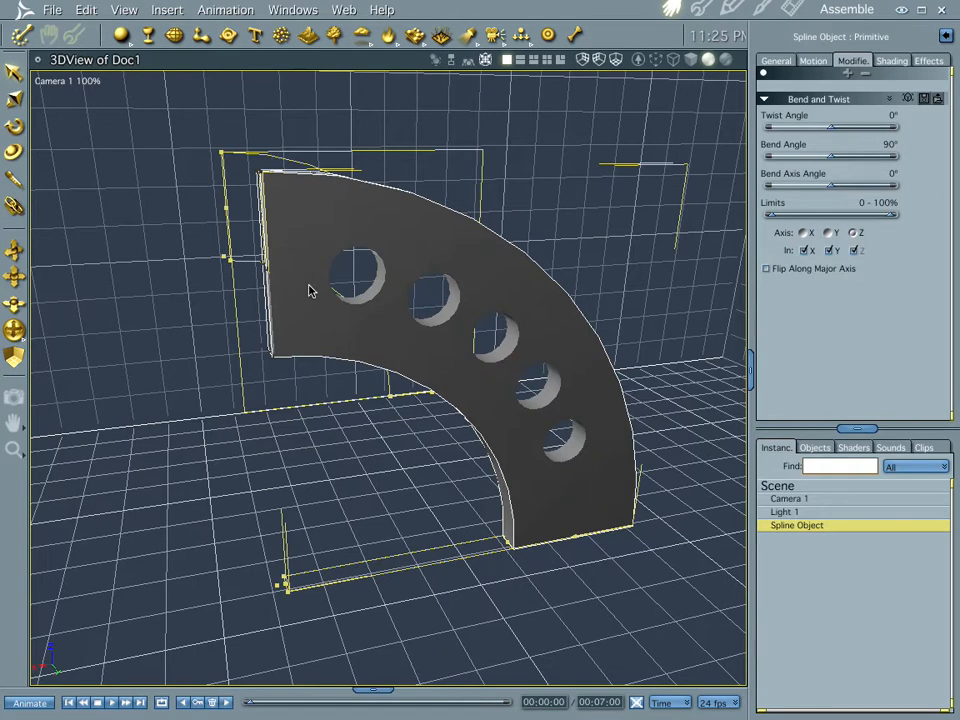
middle_drag(309, 285, 349, 327)
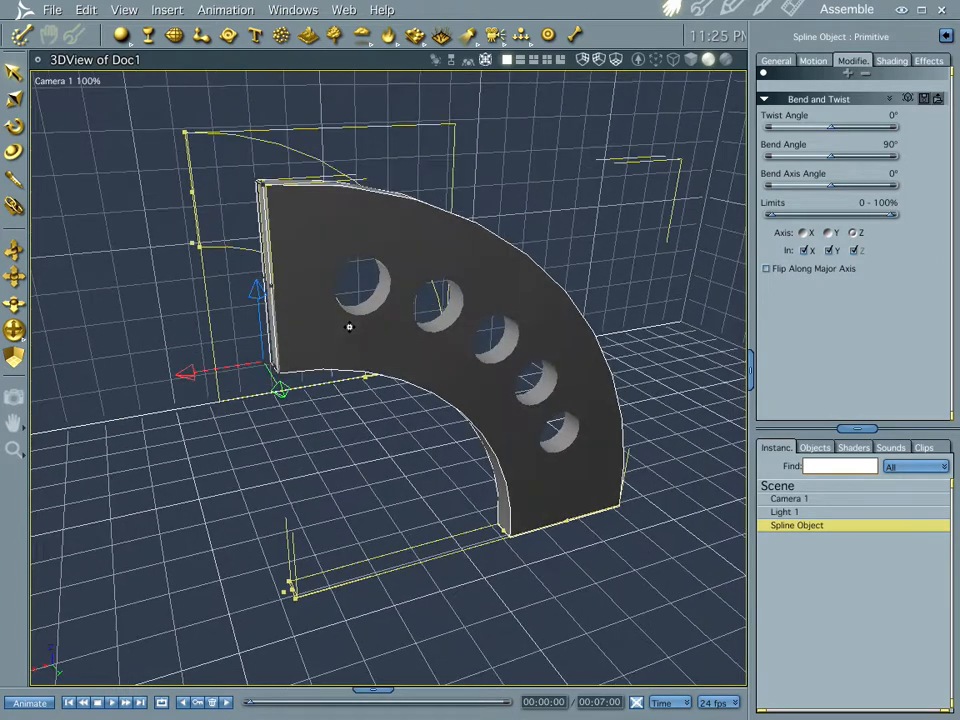
key(ctrl+r)
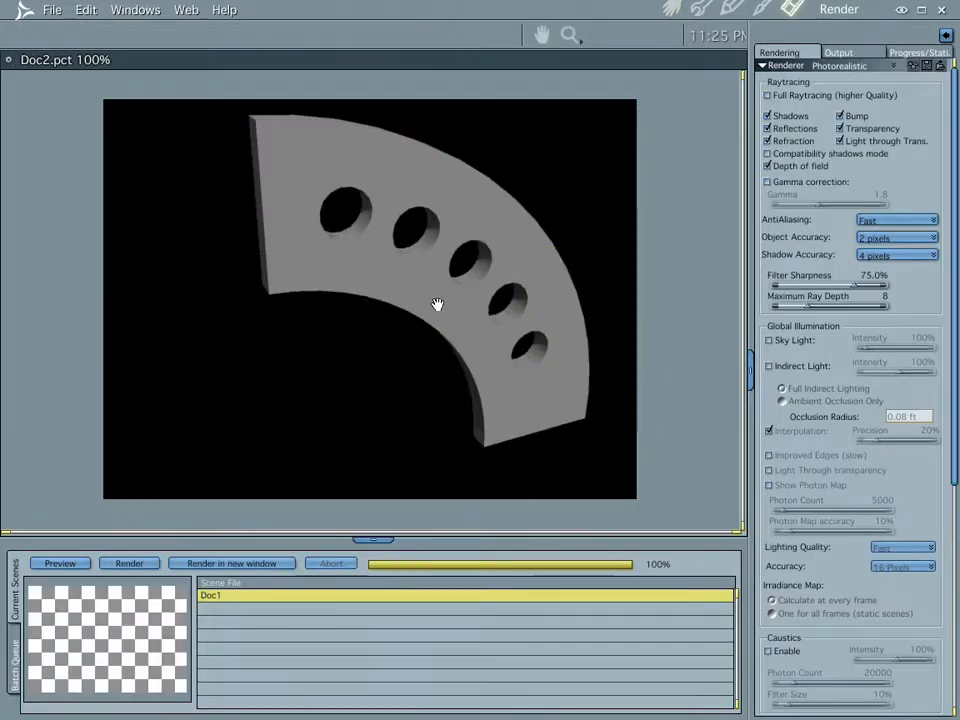